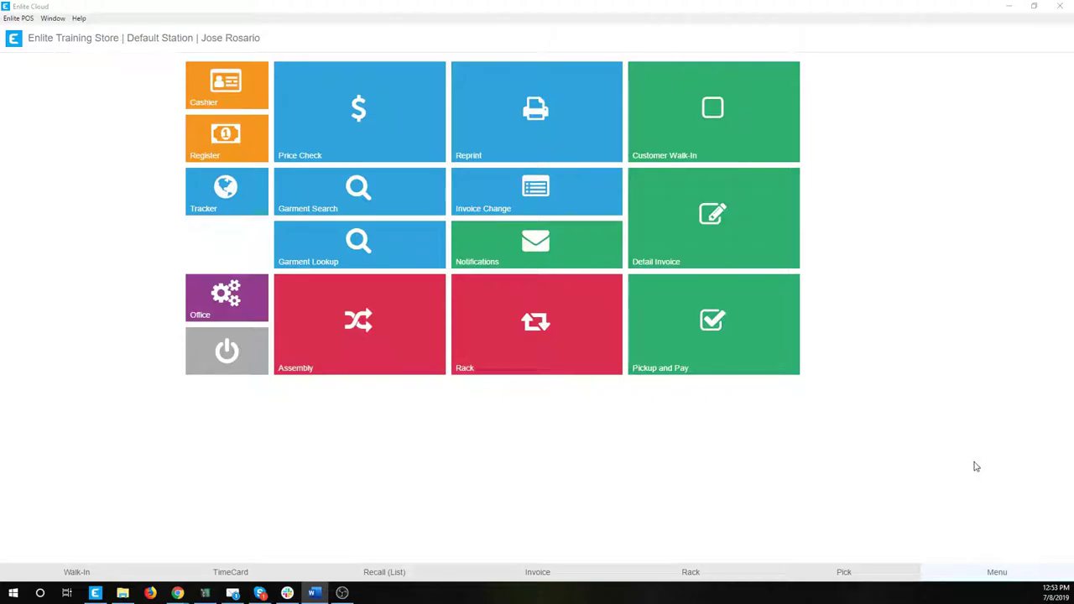
# Step: Find the walk-in customer by first name, open the customer's record and start a new detailed invoice
pyautogui.click(707, 124)
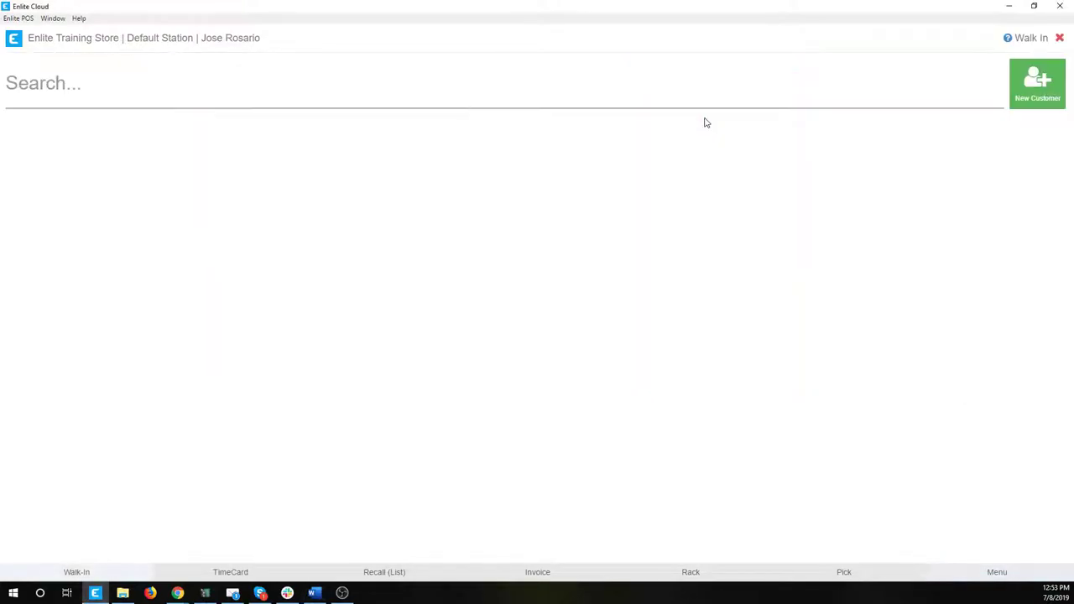
pyautogui.write('diane')
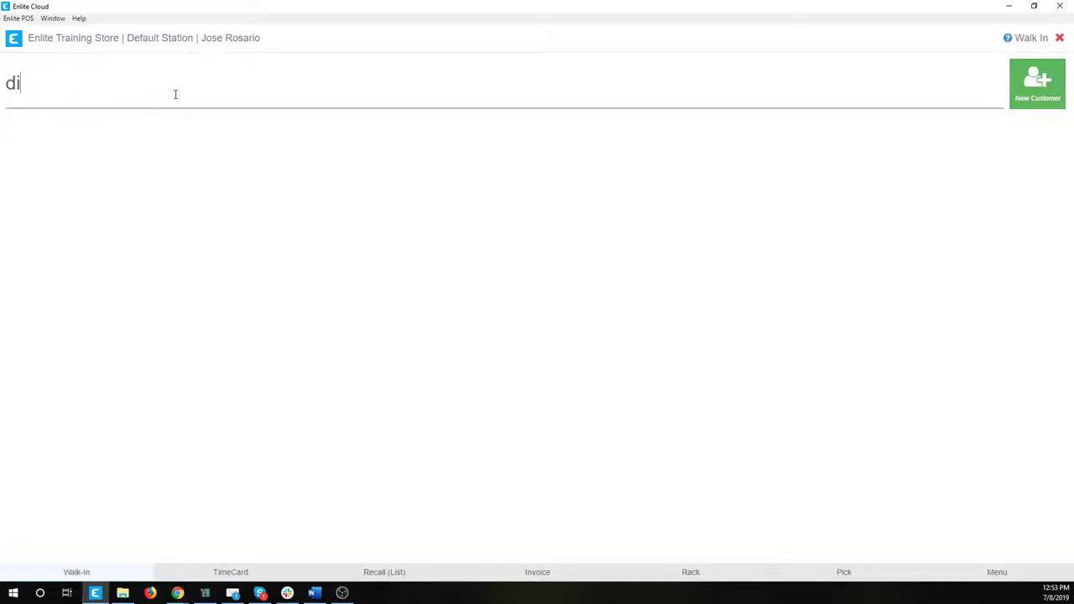
pyautogui.click(139, 154)
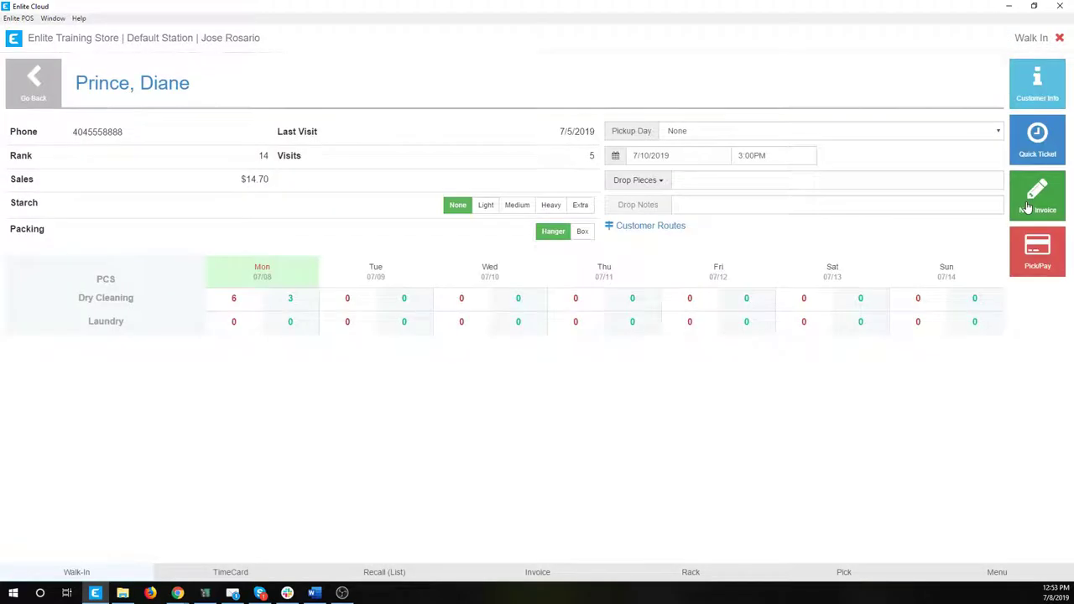
pyautogui.click(1037, 198)
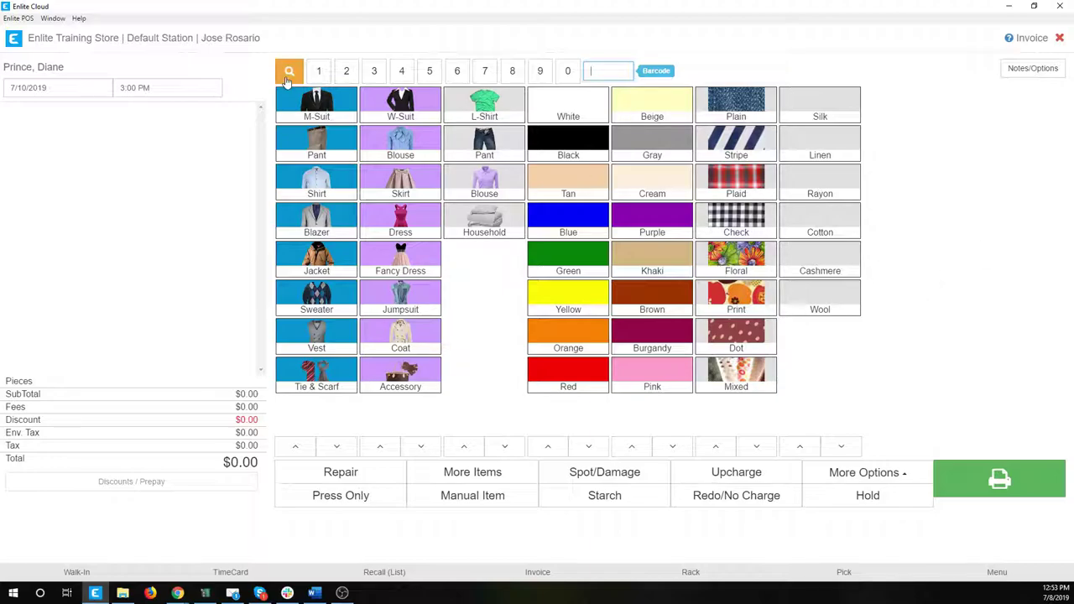
# Step: Add a dry-cleaning Capri Pants item to the invoice and delete it again
pyautogui.click(313, 140)
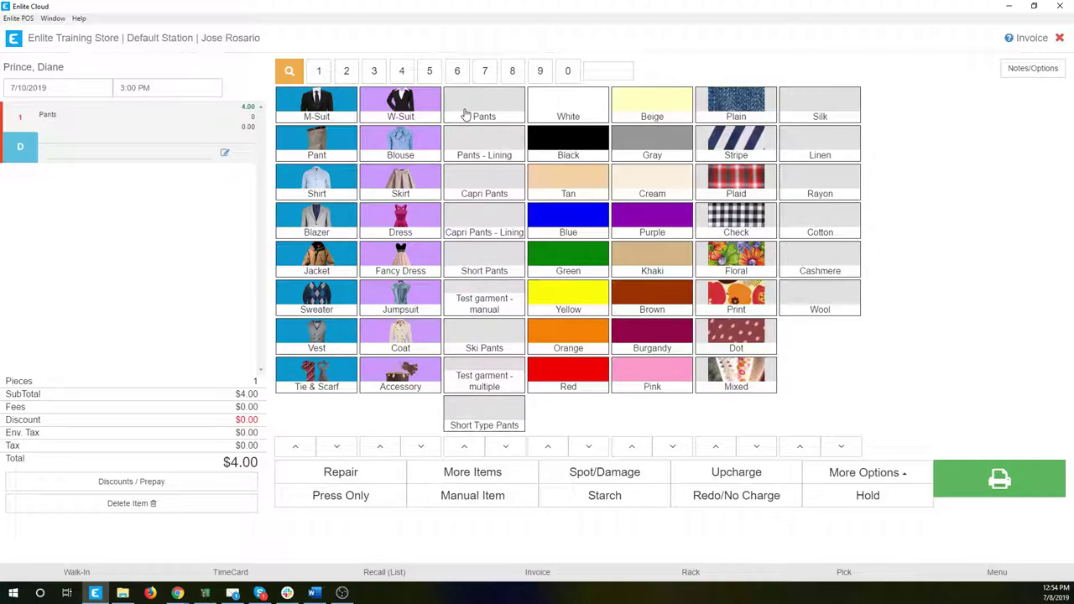
pyautogui.click(472, 187)
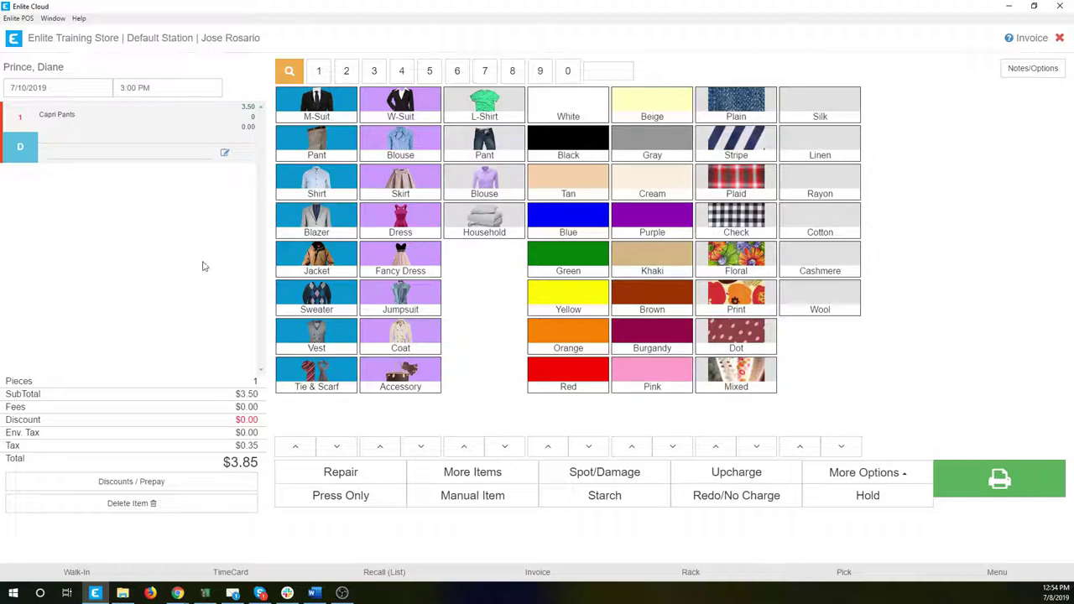
pyautogui.click(130, 503)
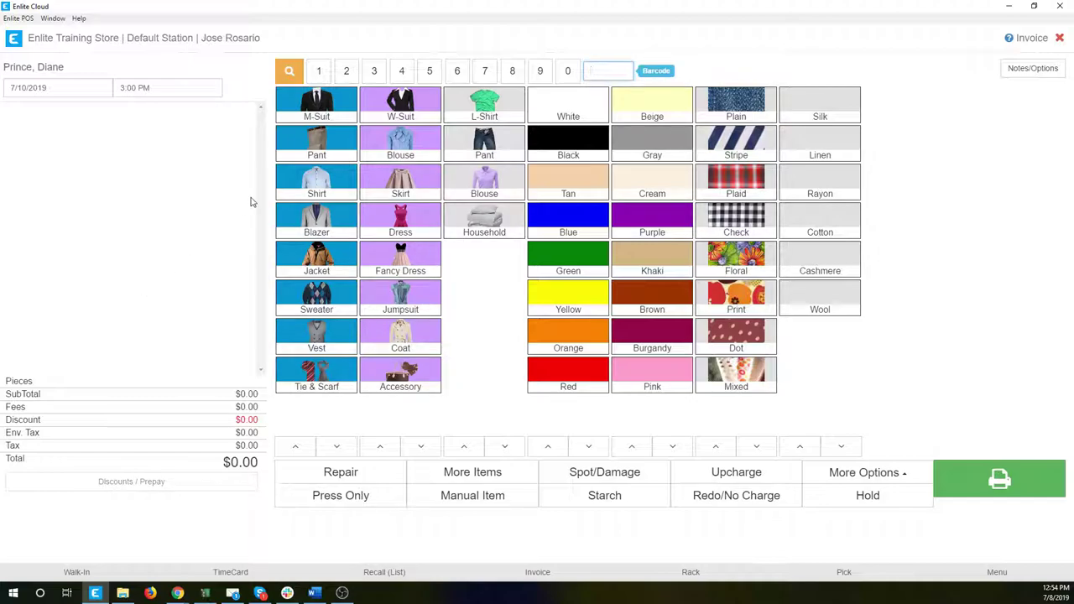
# Step: Add dry-cleaning Pants described as Indigo, Plain and Cotton, with the Special Care upcharge
pyautogui.click(316, 145)
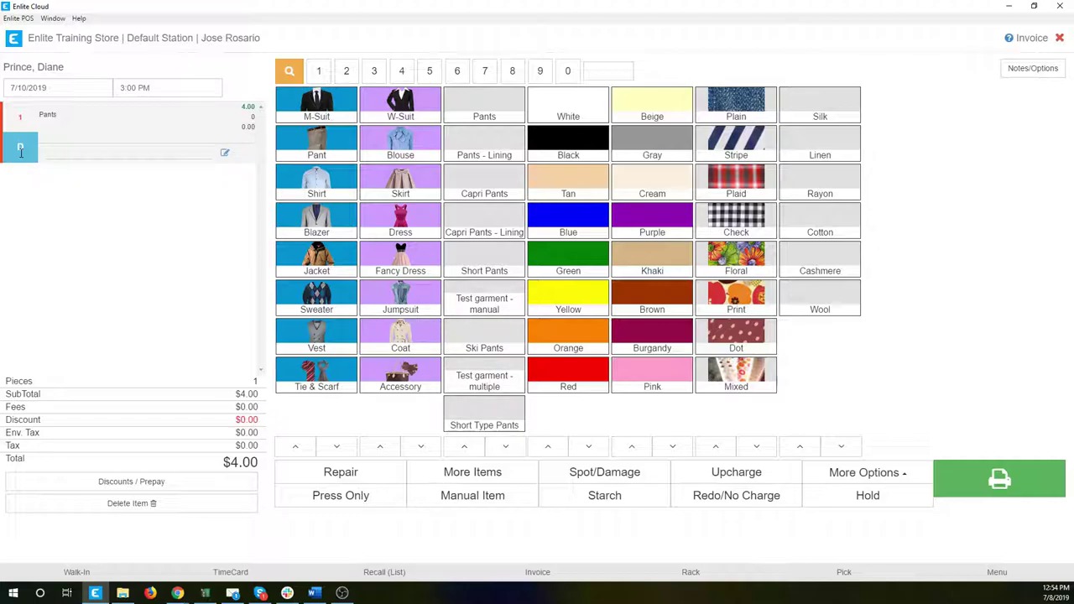
pyautogui.click(484, 105)
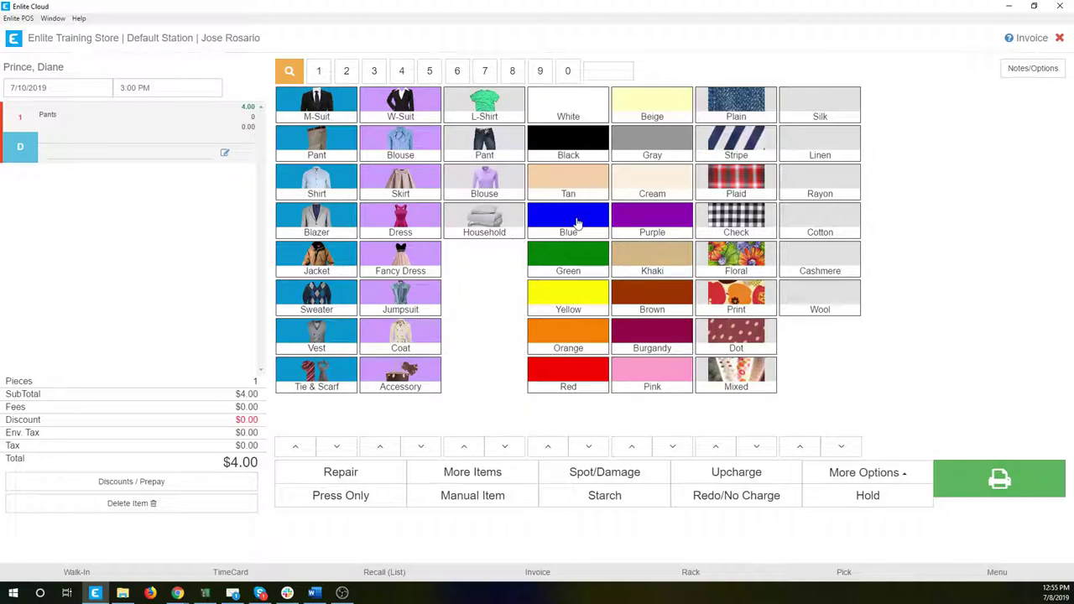
pyautogui.click(577, 222)
pyautogui.click(499, 220)
pyautogui.click(736, 105)
pyautogui.click(819, 228)
pyautogui.click(736, 474)
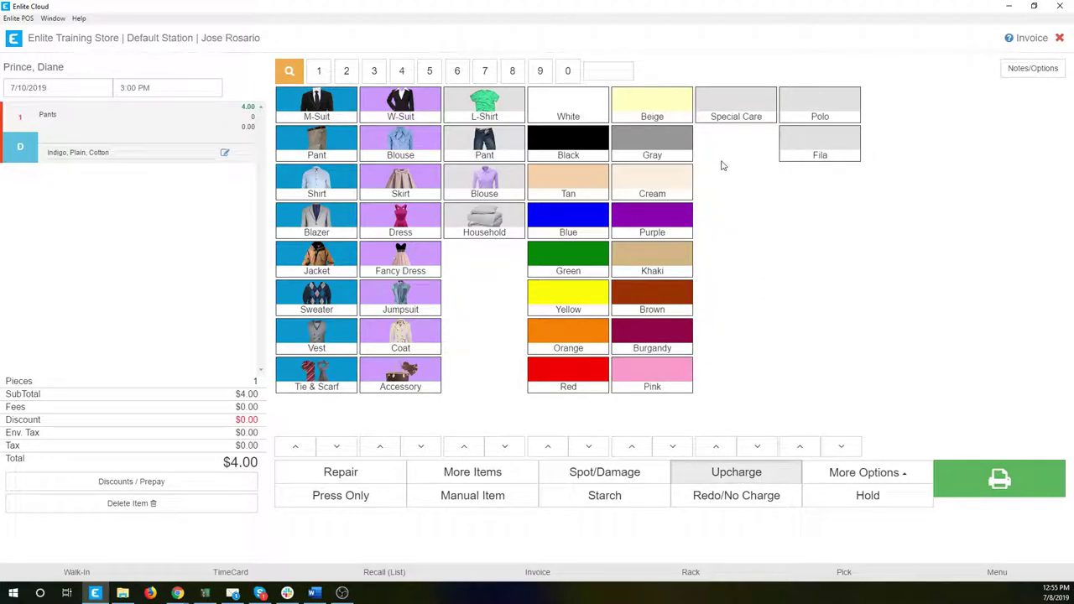
pyautogui.click(729, 109)
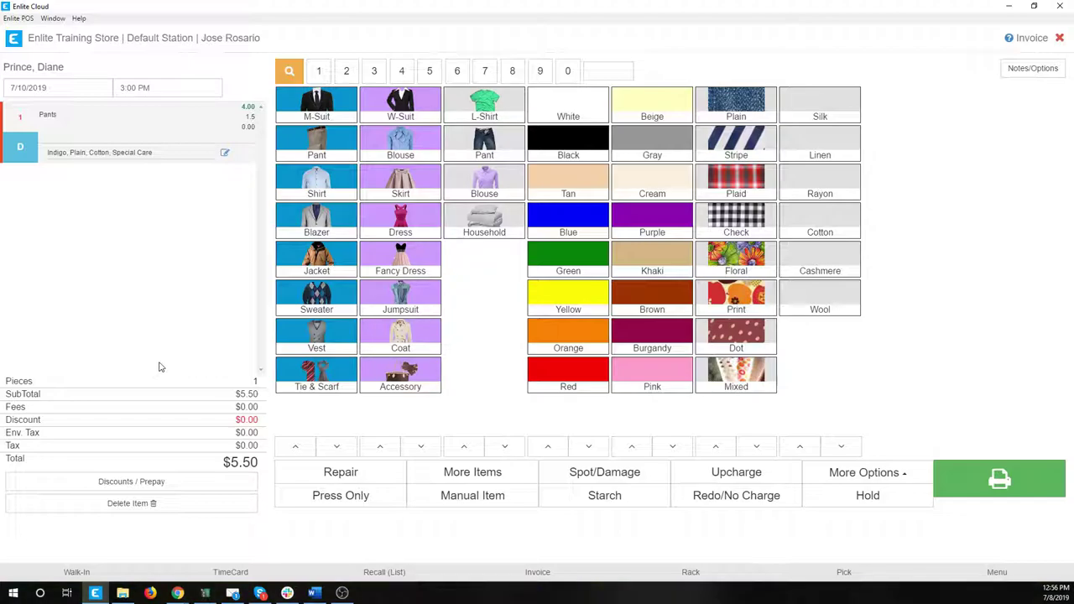
# Step: Add a second Pants item to the invoice and set it to Press Only
pyautogui.click(317, 142)
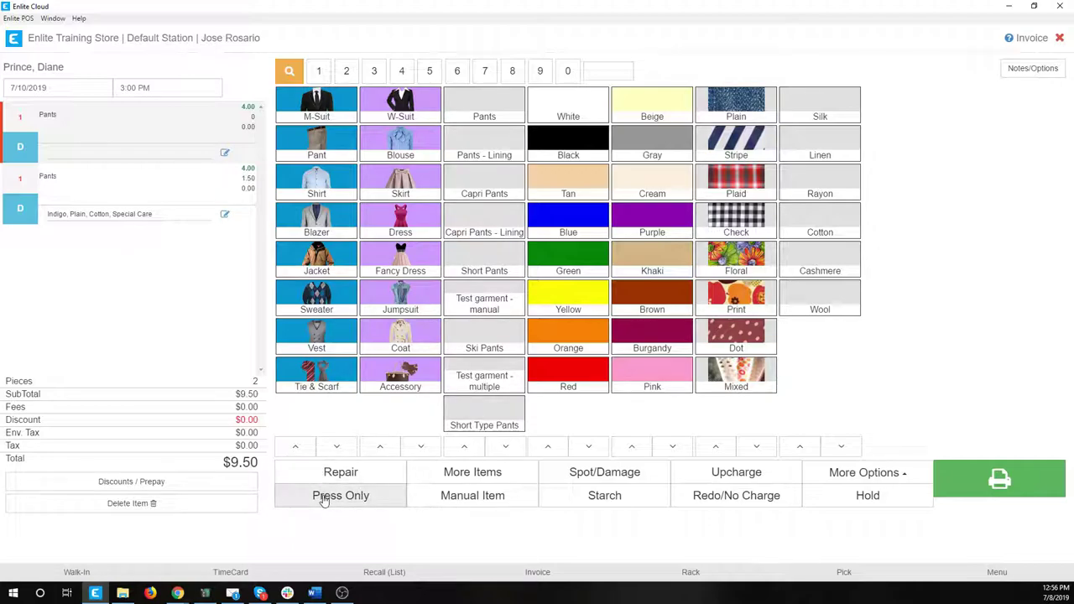
pyautogui.click(247, 106)
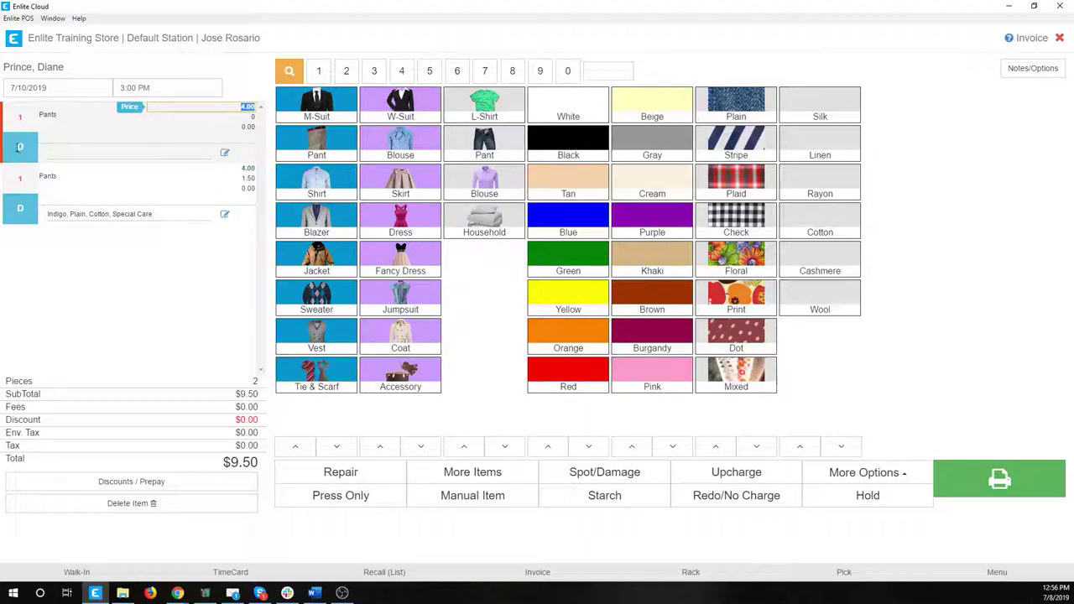
pyautogui.click(126, 293)
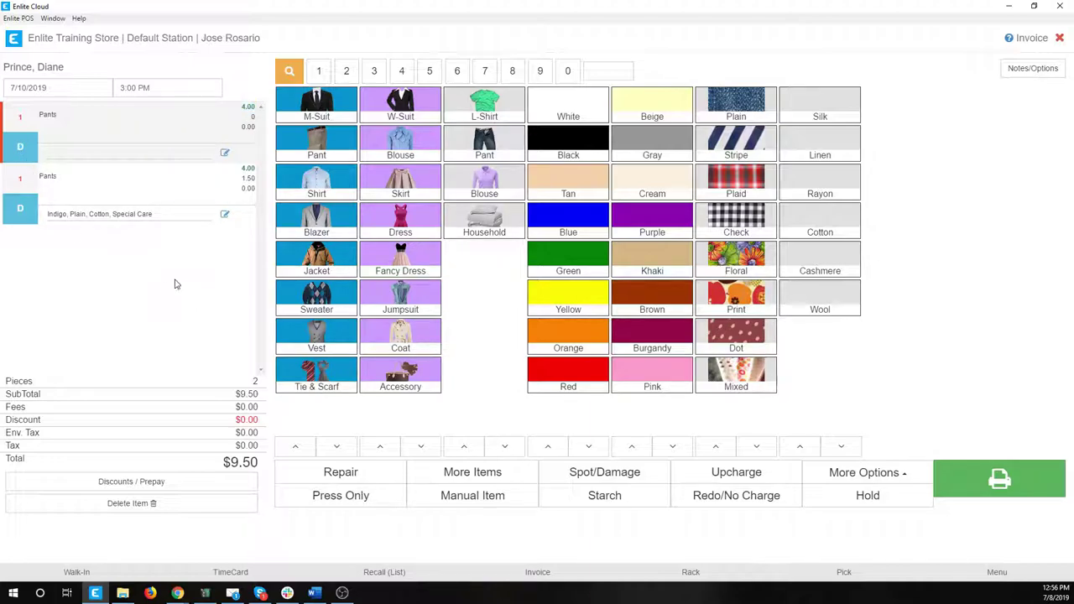
pyautogui.click(341, 497)
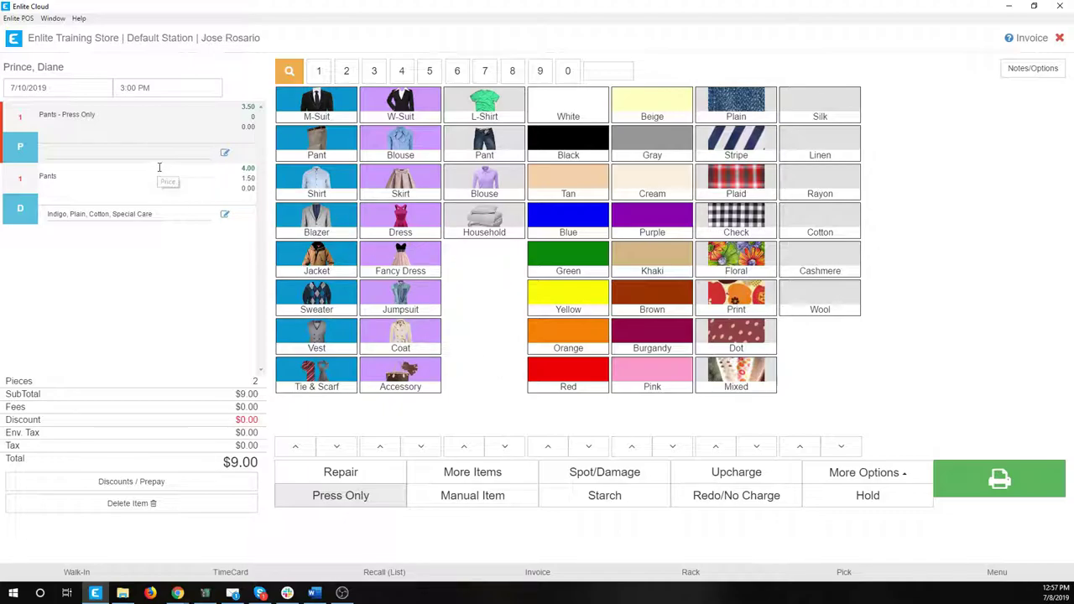
# Step: Clear the invoice items and add dry-cleaning Pants with a Pants Zipper repair, cleaning included
pyautogui.click(122, 504)
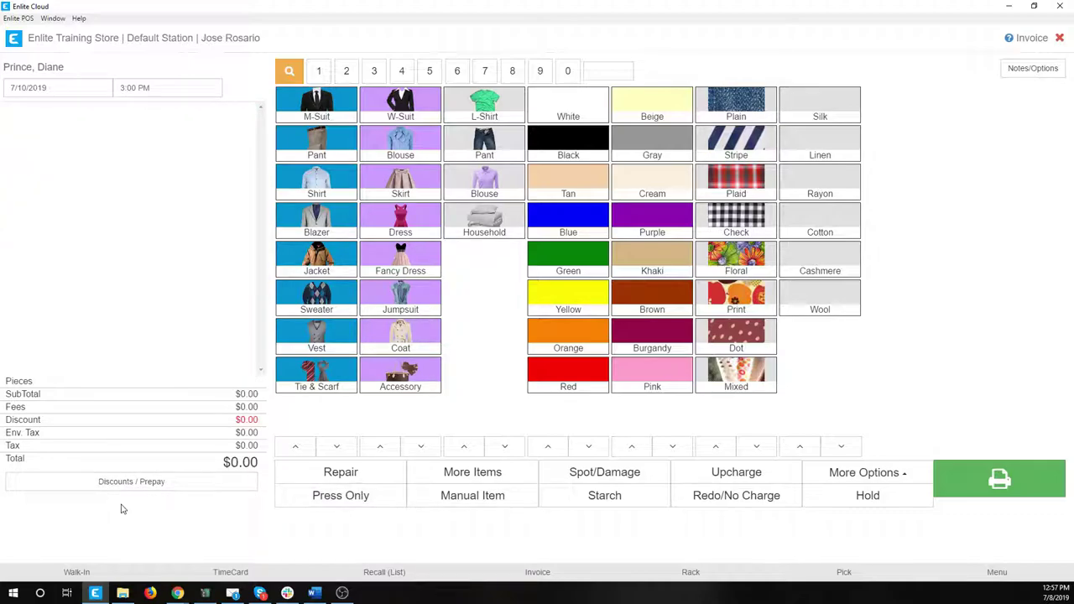
pyautogui.click(317, 141)
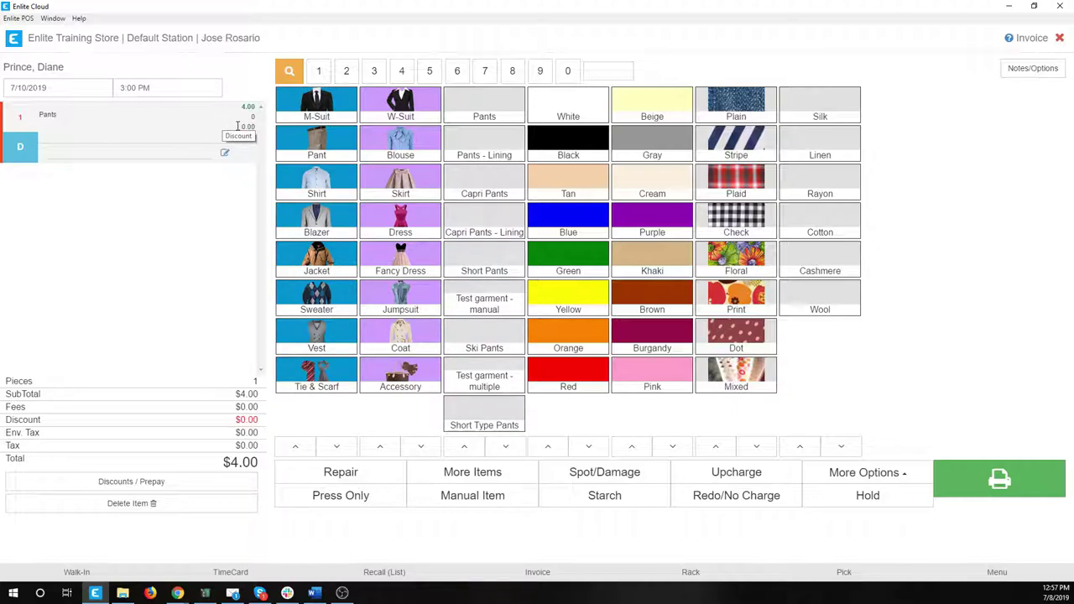
pyautogui.click(334, 471)
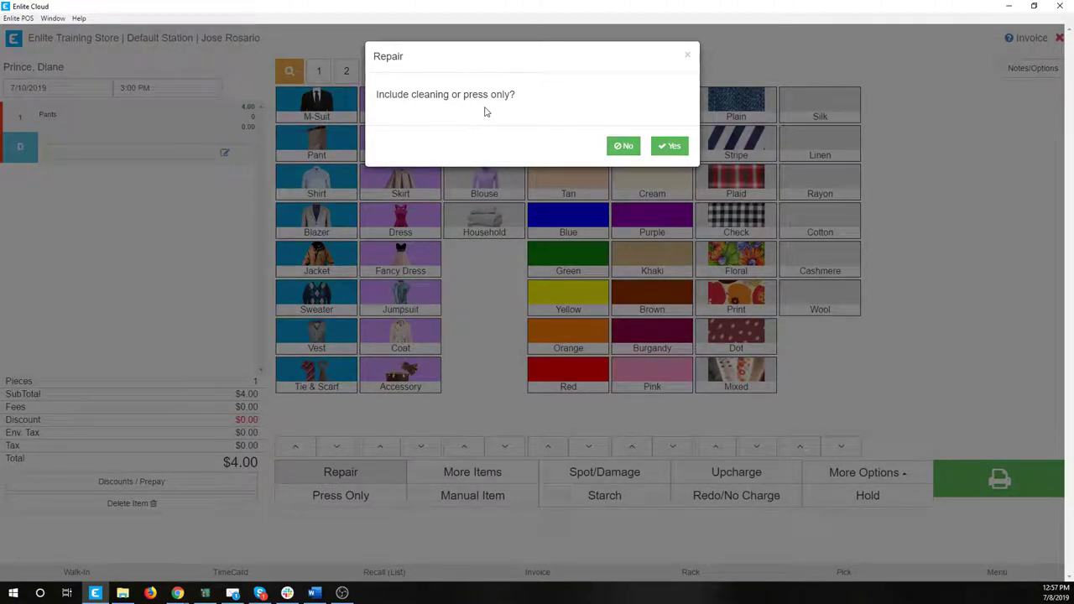
pyautogui.click(670, 148)
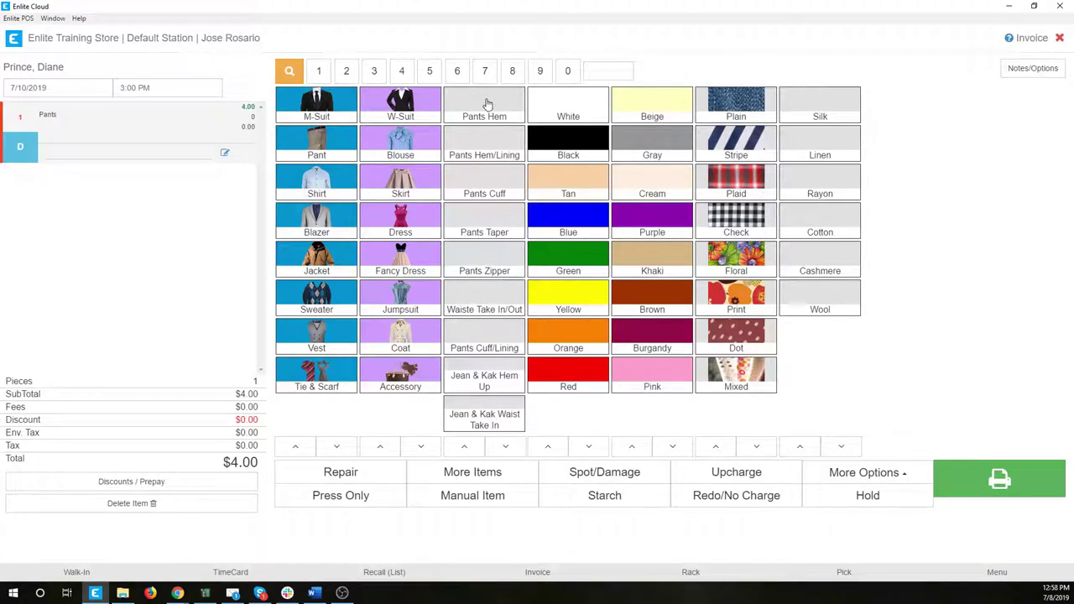
pyautogui.click(482, 254)
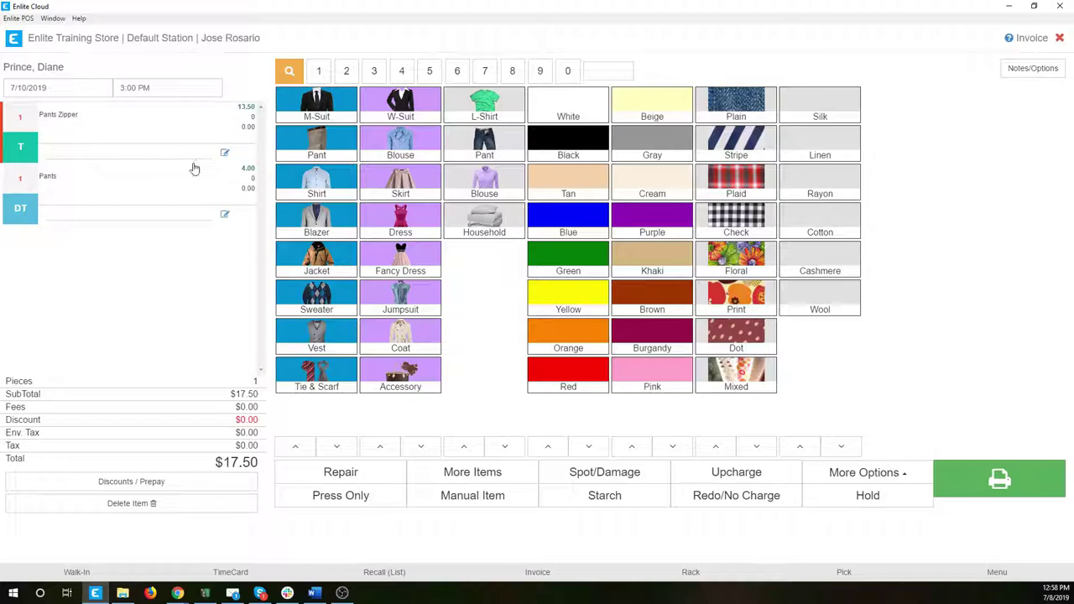
# Step: Add a Laundry Shirt-Hang item to the invoice with Heavy Starch
pyautogui.click(490, 104)
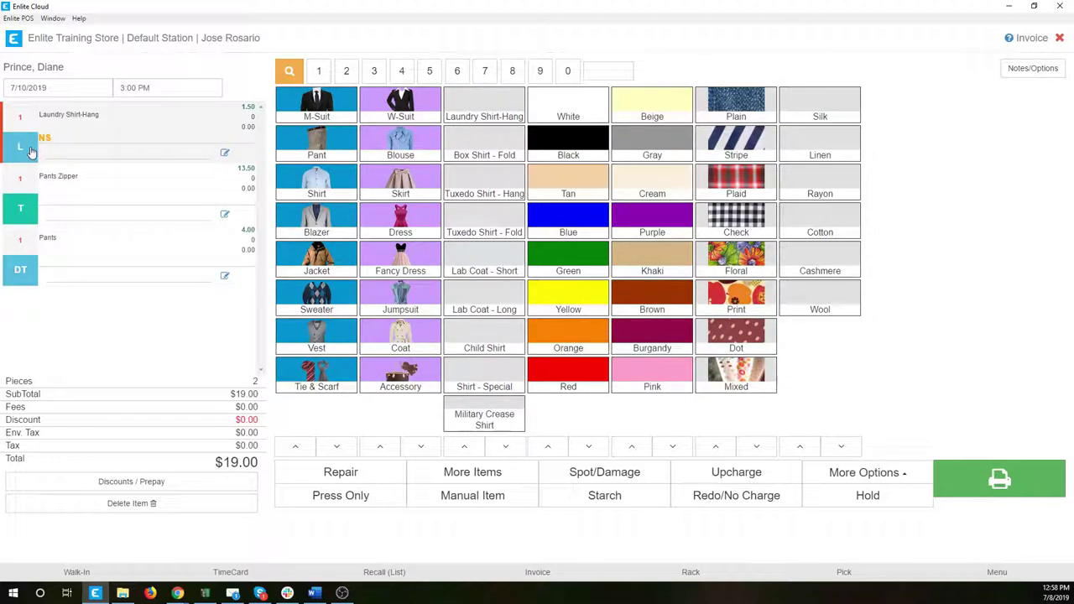
pyautogui.click(51, 137)
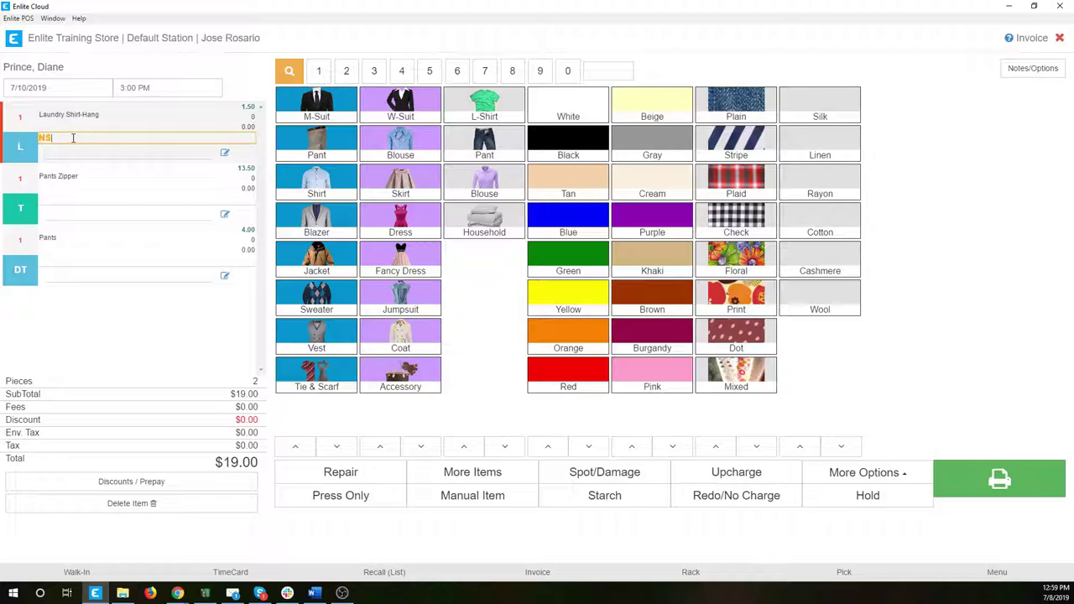
pyautogui.click(150, 117)
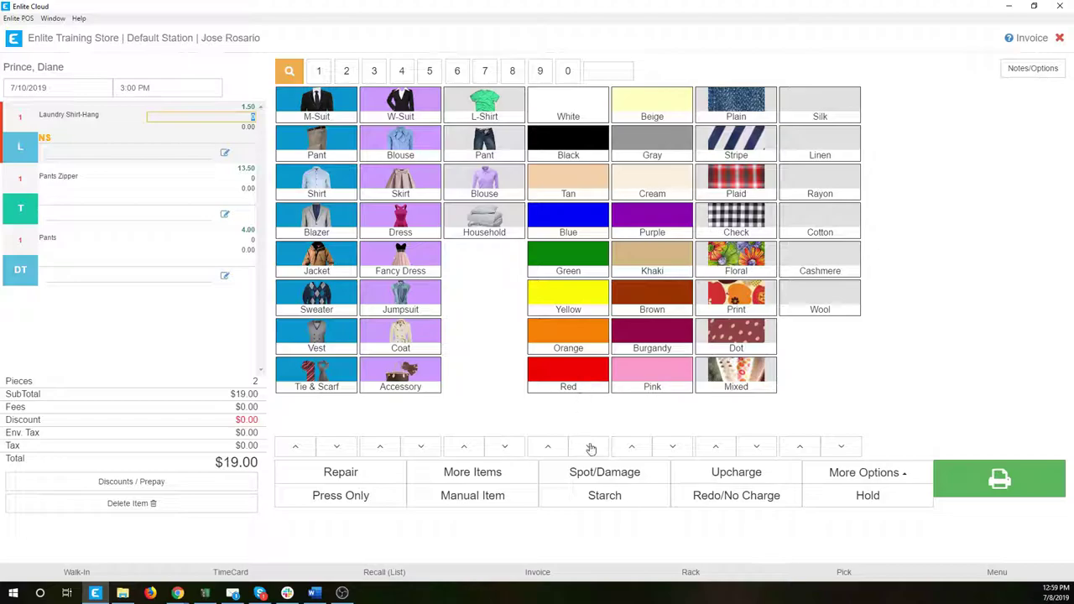
pyautogui.click(597, 506)
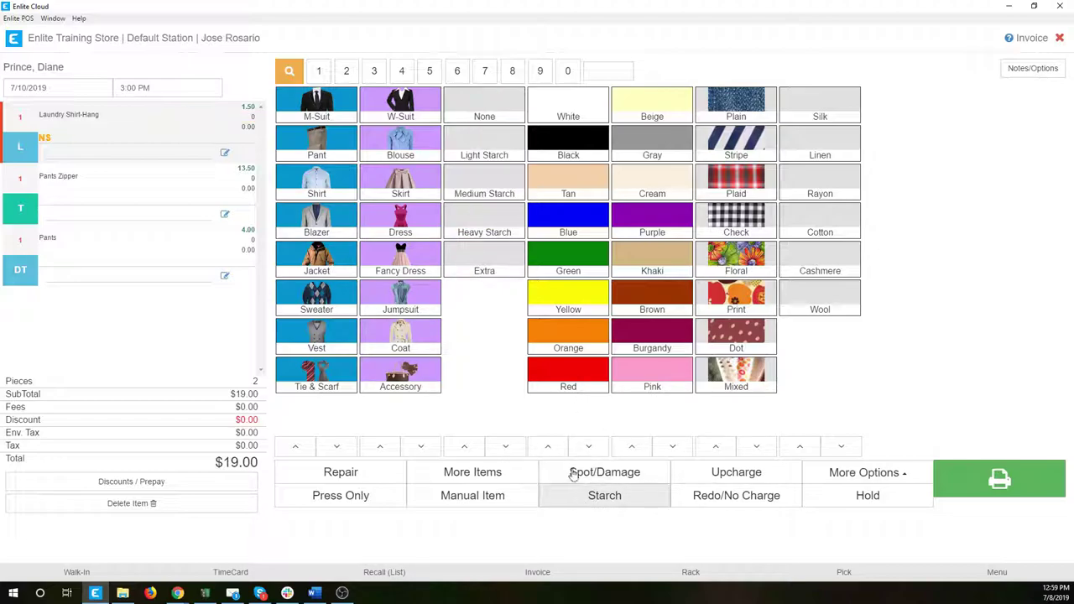
pyautogui.click(475, 219)
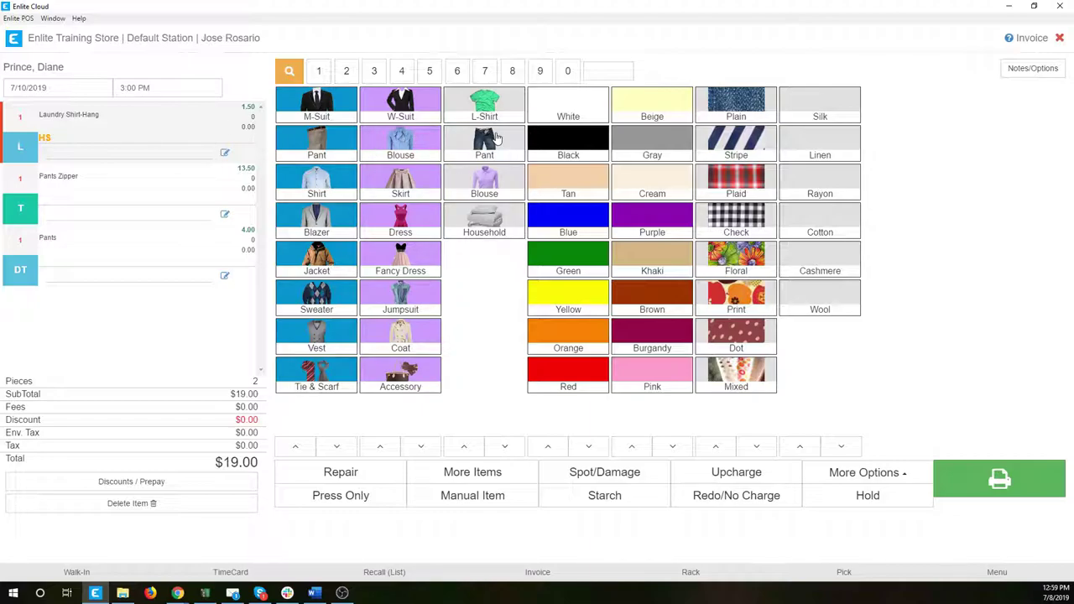
# Step: Describe the laundry shirt as Green, Plain and Cotton
pyautogui.click(568, 261)
pyautogui.click(727, 107)
pyautogui.click(821, 227)
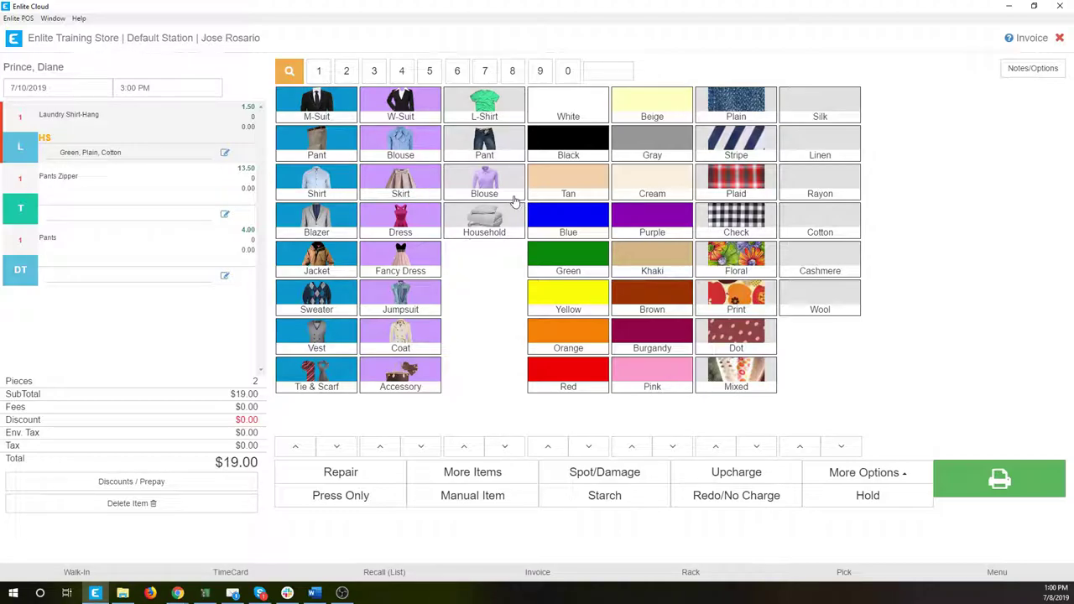
# Step: Clear the invoice items and begin a manual item with the Laundry service and the garment name Parachute
pyautogui.click(136, 504)
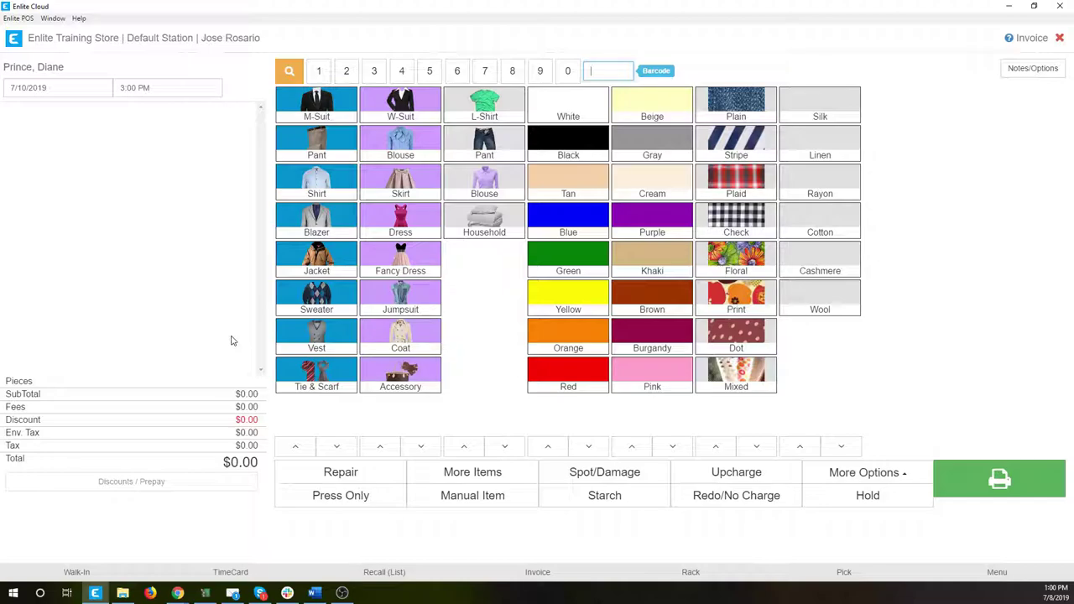
pyautogui.click(468, 496)
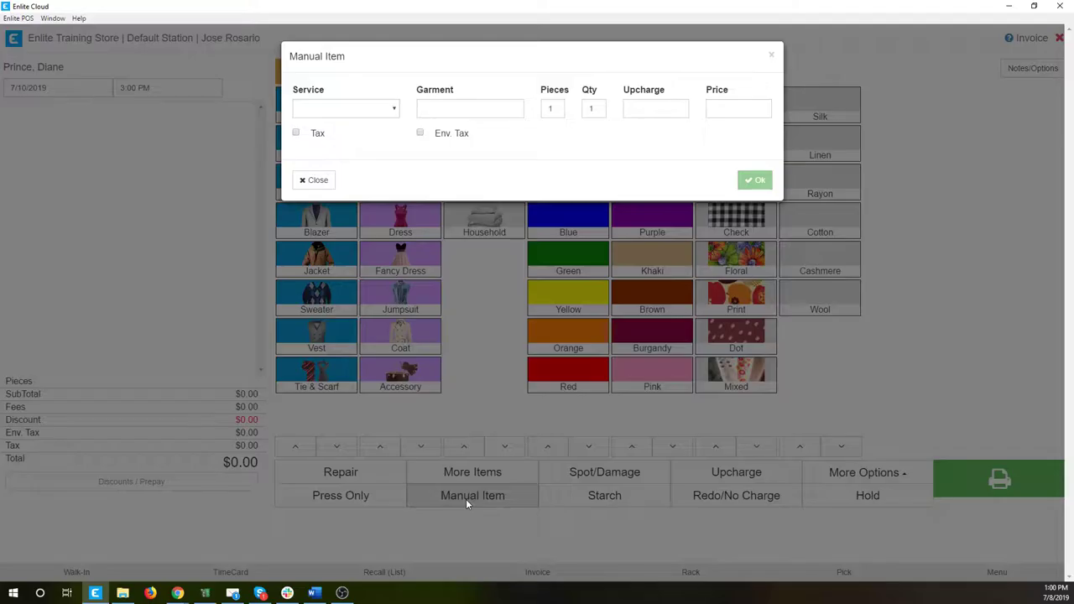
pyautogui.click(395, 112)
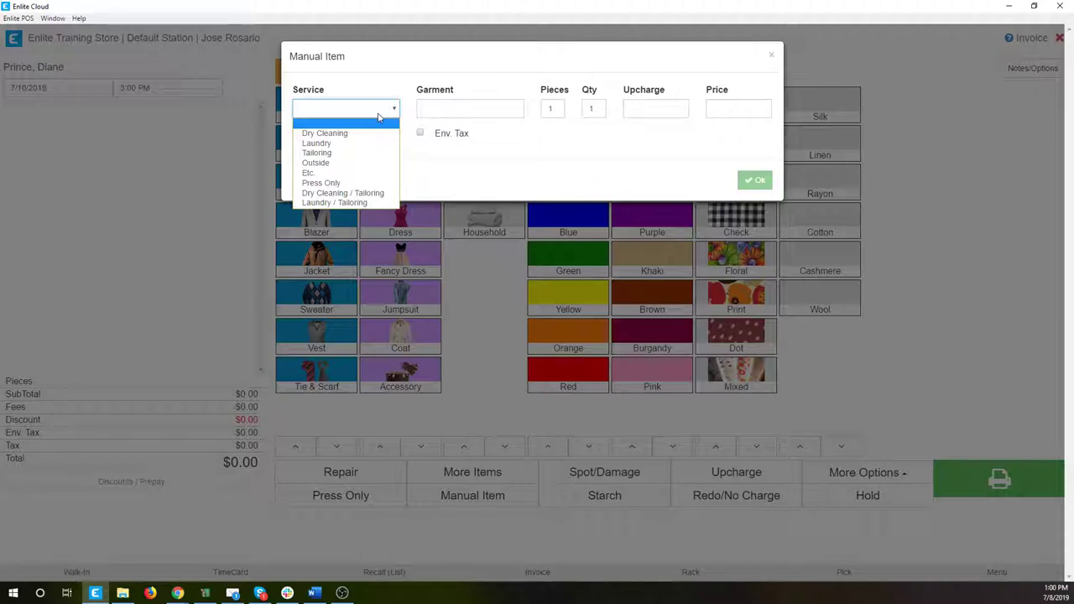
pyautogui.click(338, 143)
pyautogui.click(430, 108)
pyautogui.write('Parachurete')
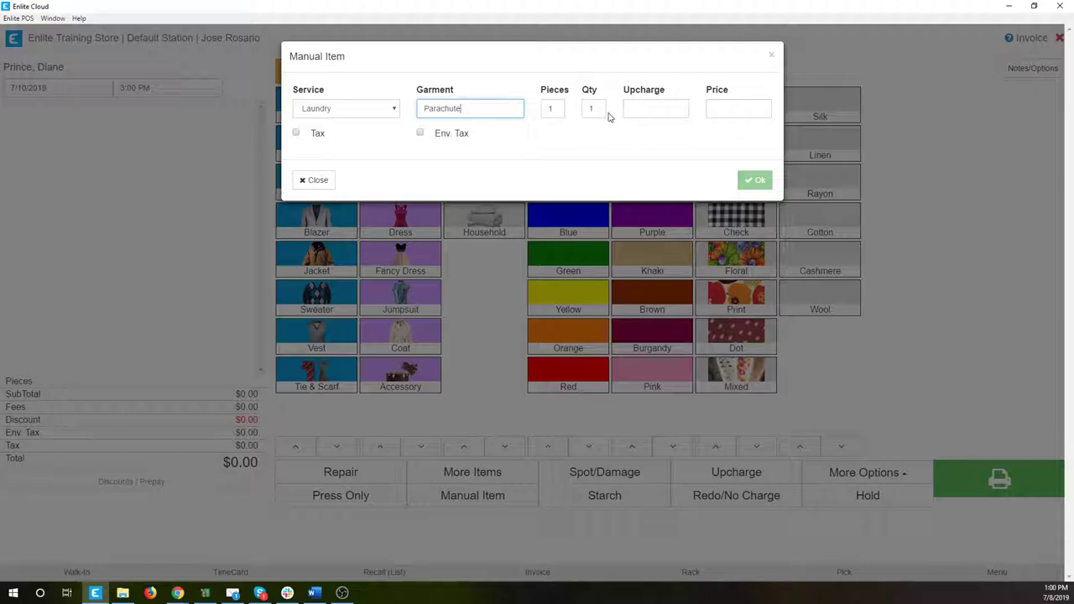
# Step: Price the manual item at 35, apply Tax and Env. Tax, and add it to the invoice
pyautogui.click(654, 110)
pyautogui.click(719, 106)
pyautogui.write('35')
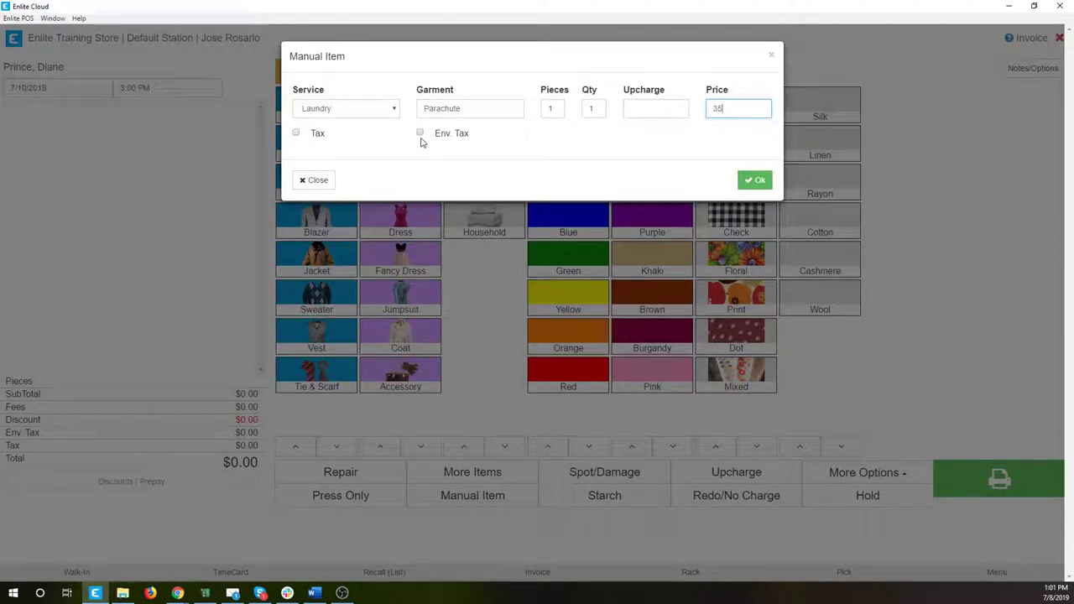
pyautogui.click(298, 135)
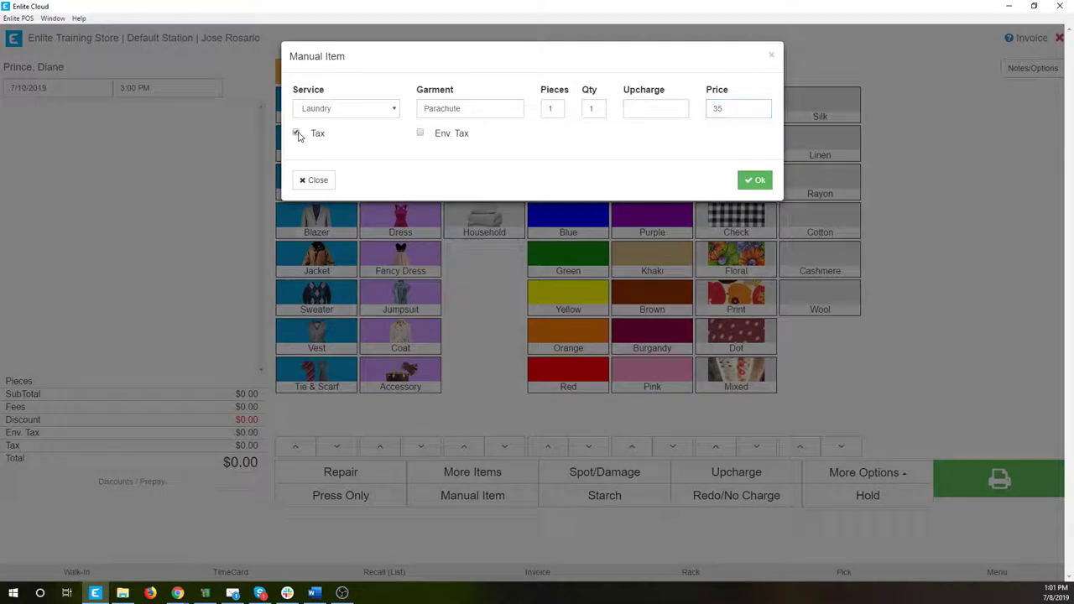
pyautogui.click(421, 134)
pyautogui.click(758, 181)
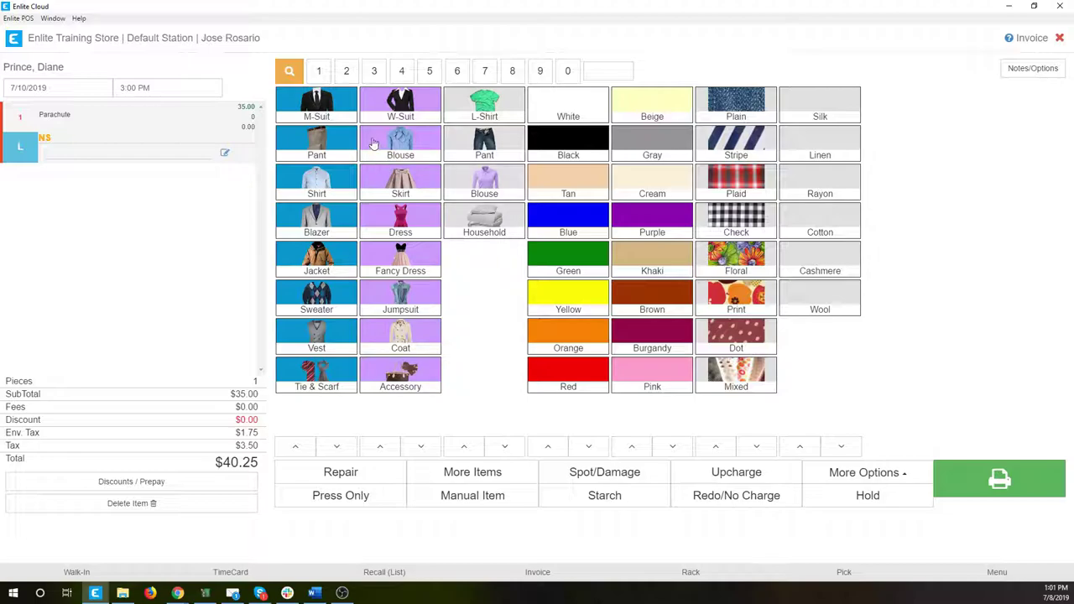
# Step: Add a Laundry Shirt-Hang item with a quantity of 20 to the invoice
pyautogui.click(346, 71)
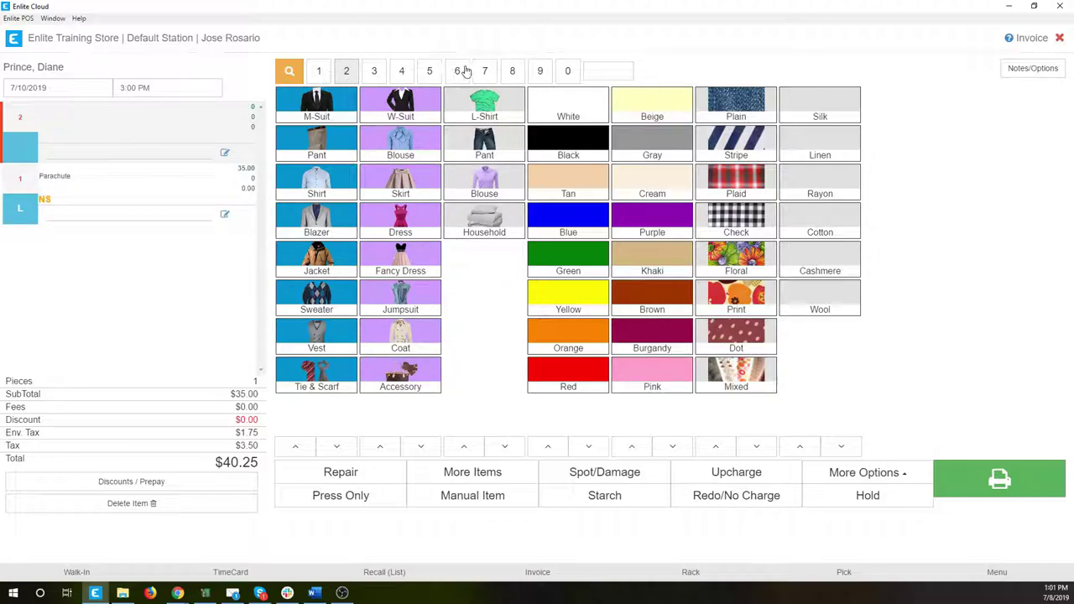
pyautogui.click(567, 72)
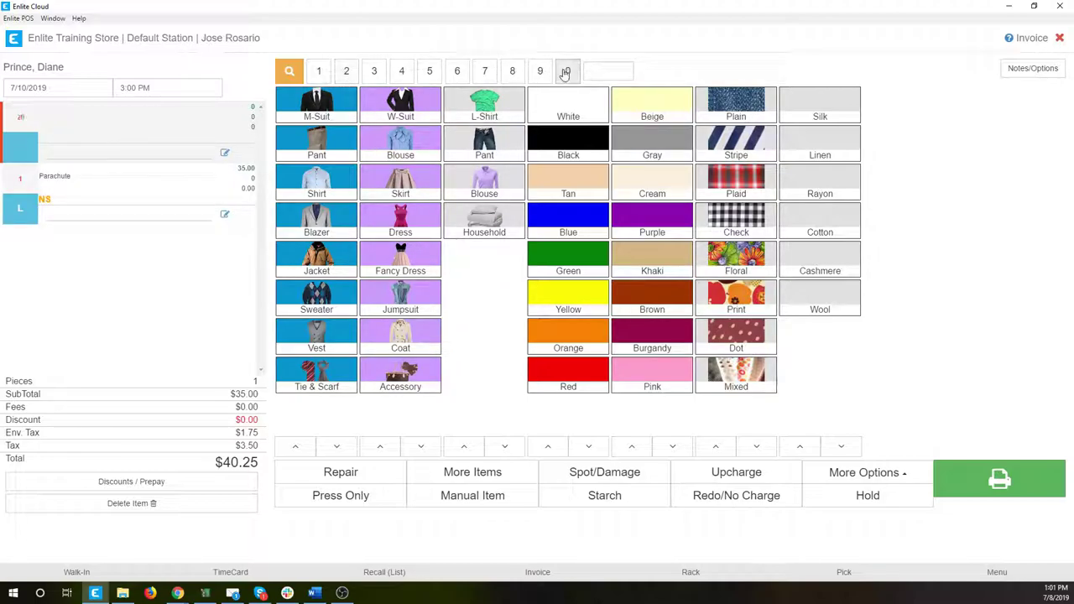
pyautogui.click(473, 107)
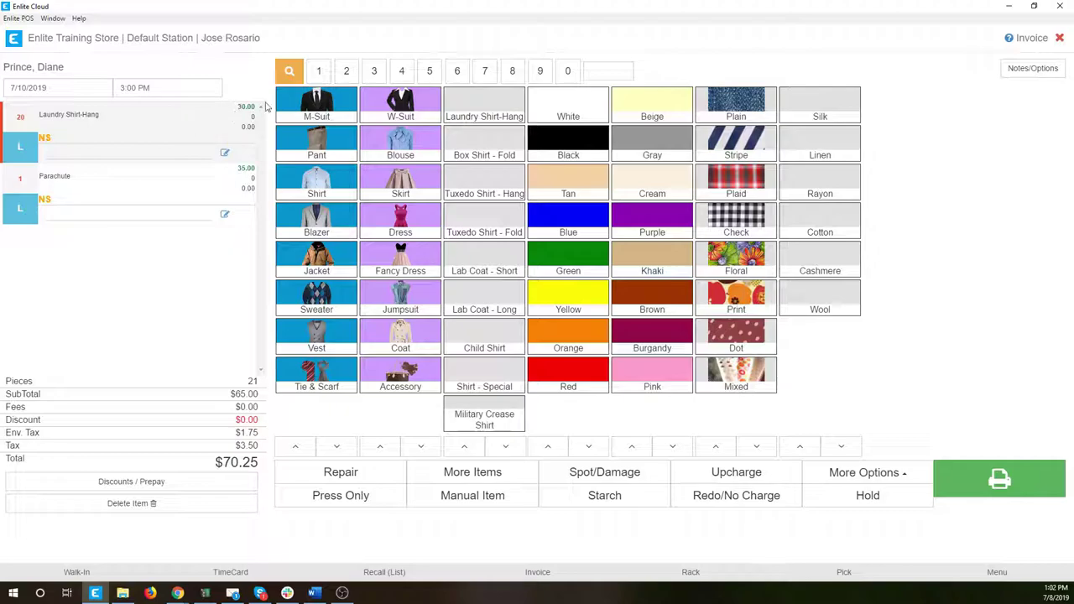
# Step: Add a Sweater - Regular item to the invoice and mark it with an Ink spot
pyautogui.click(318, 300)
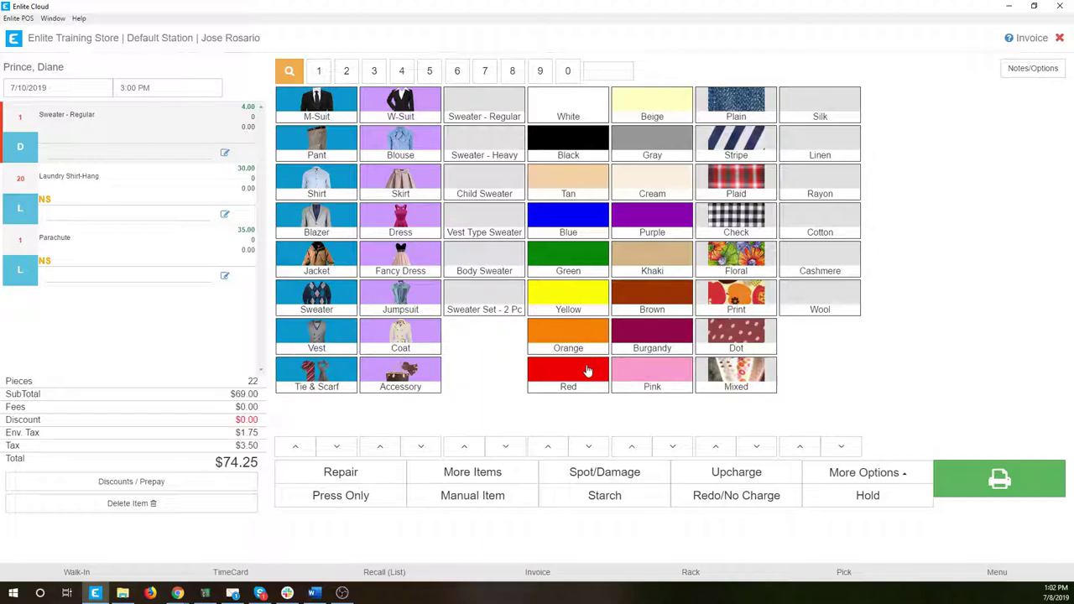
pyautogui.click(593, 474)
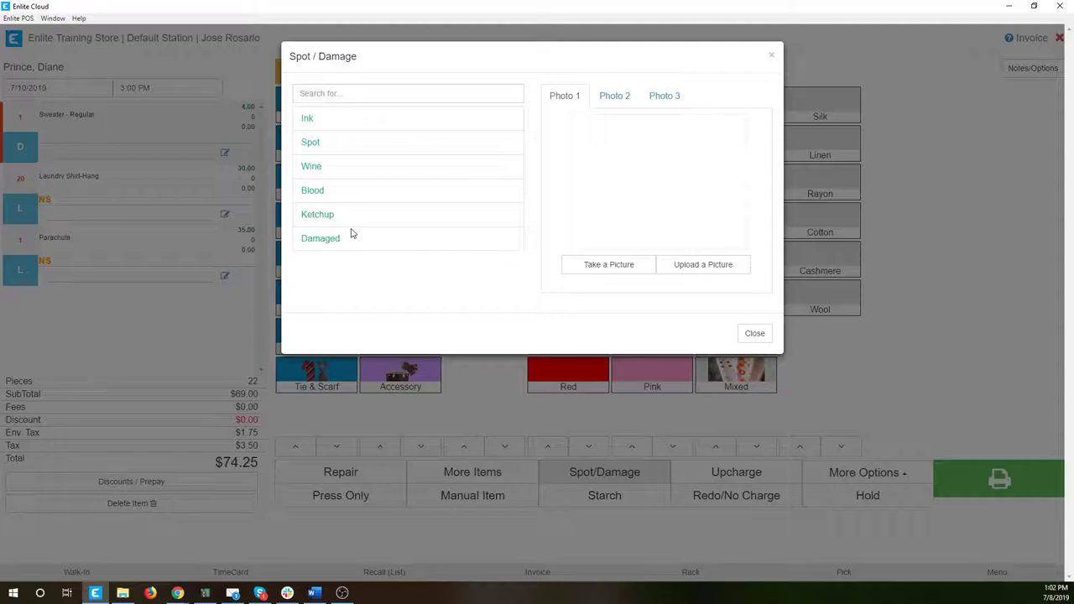
pyautogui.click(344, 120)
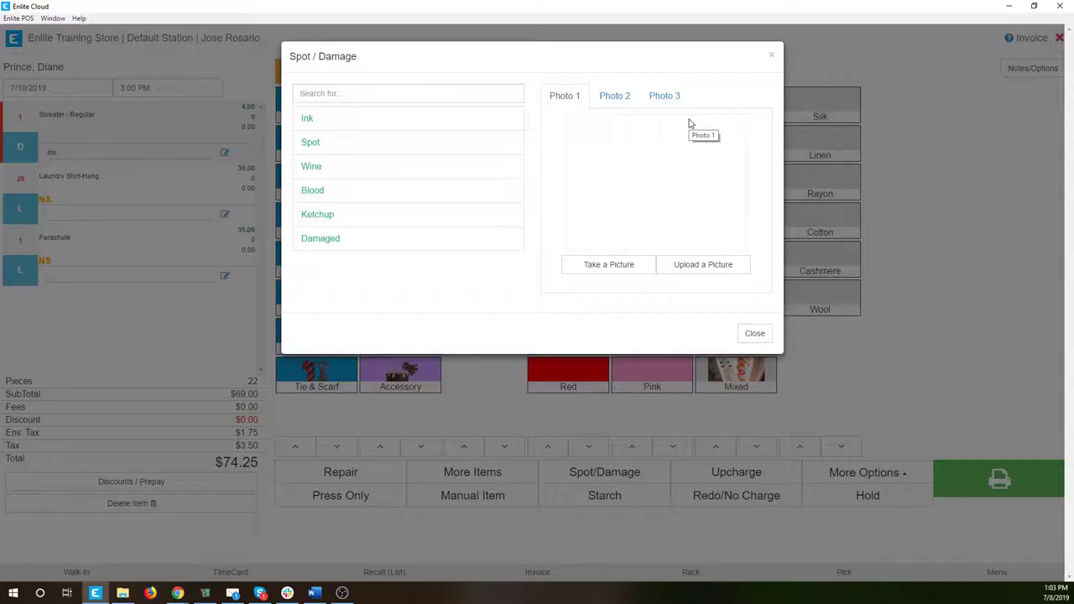
pyautogui.click(759, 339)
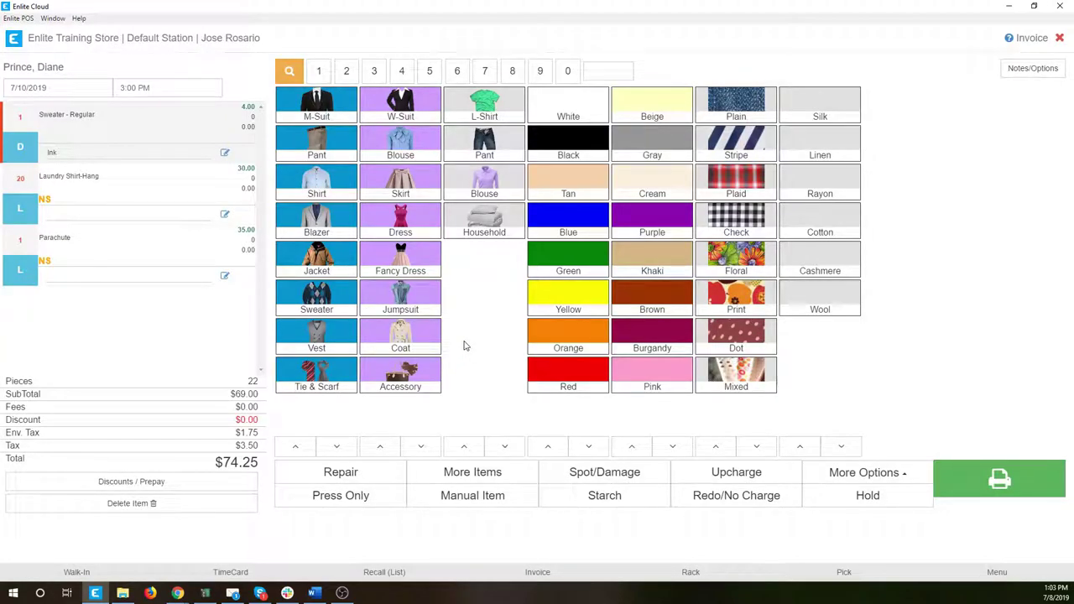
# Step: Clear the invoice items, add a Skirt - Plain item and mark it as Redo
pyautogui.click(144, 507)
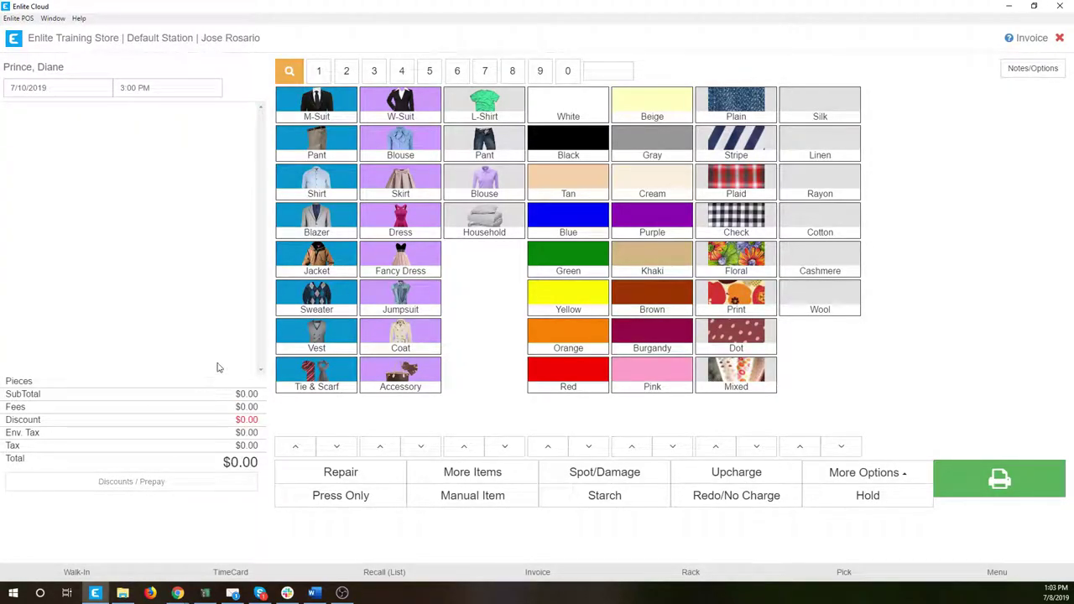
pyautogui.click(387, 178)
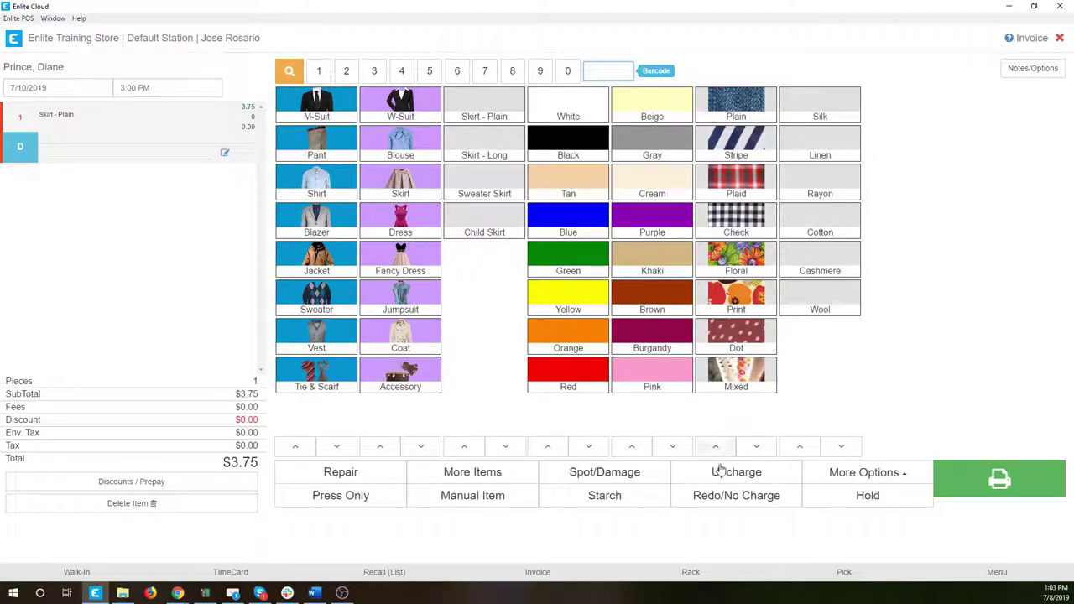
pyautogui.click(718, 503)
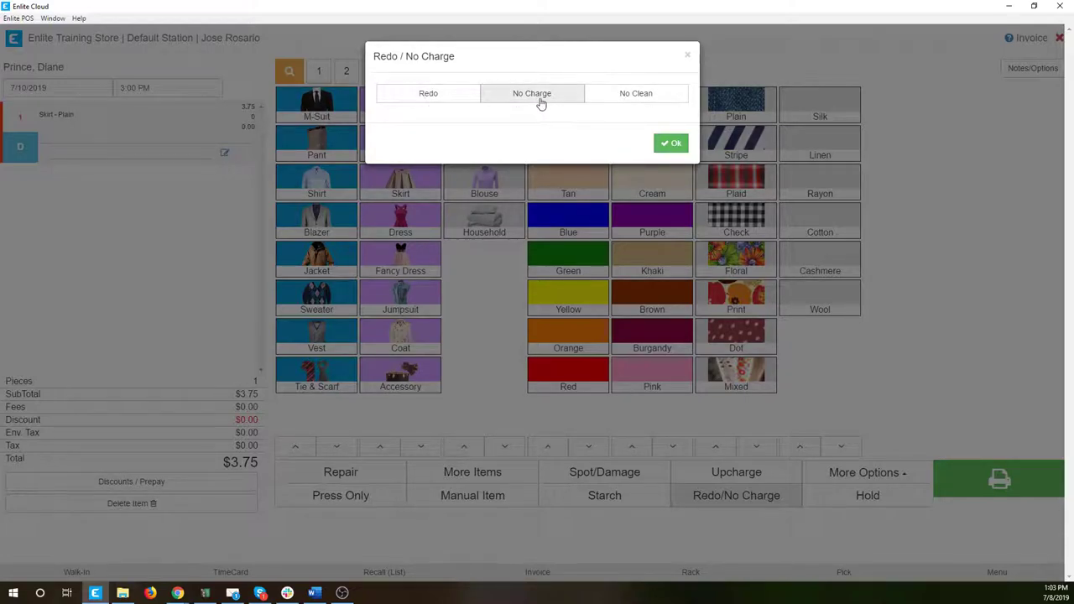
pyautogui.click(411, 97)
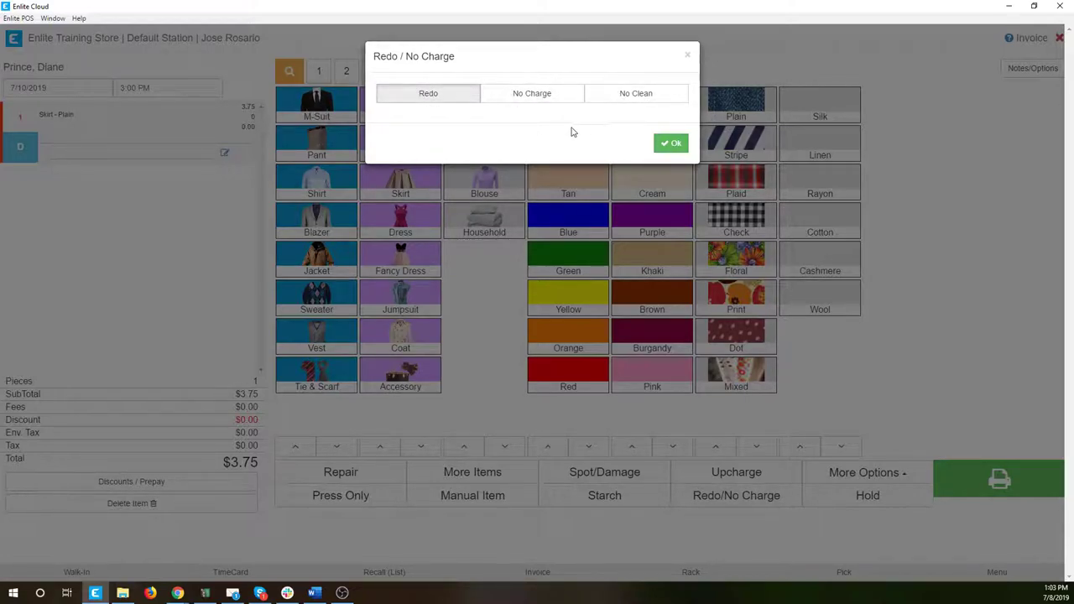
pyautogui.click(666, 146)
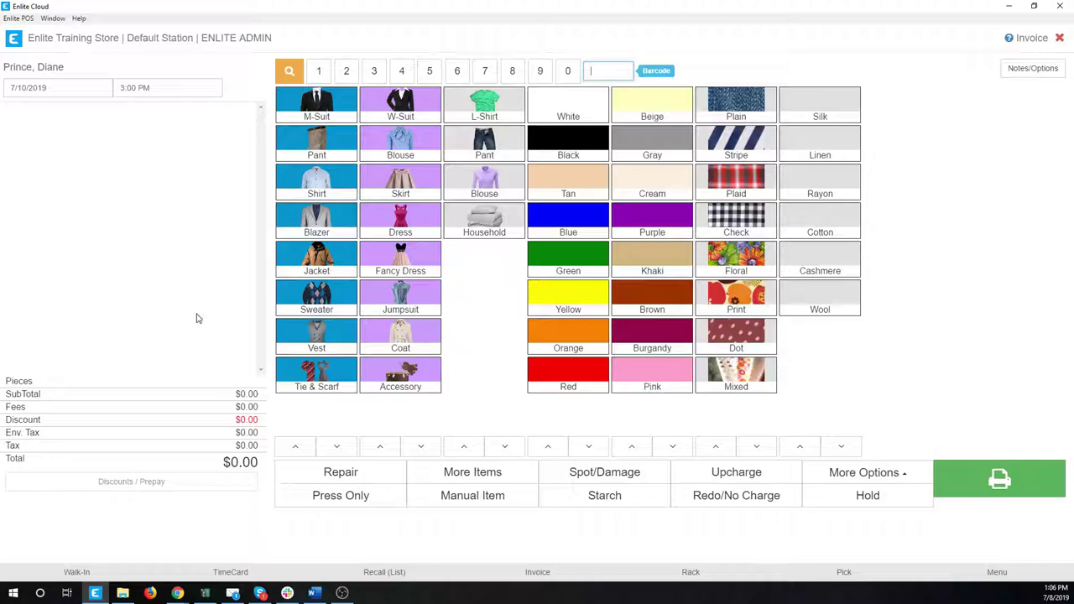
# Step: Add a Dry Clean Shirt and a Wash & Fold item with a multiple-pricing quantity of 30 to the invoice
pyautogui.click(319, 179)
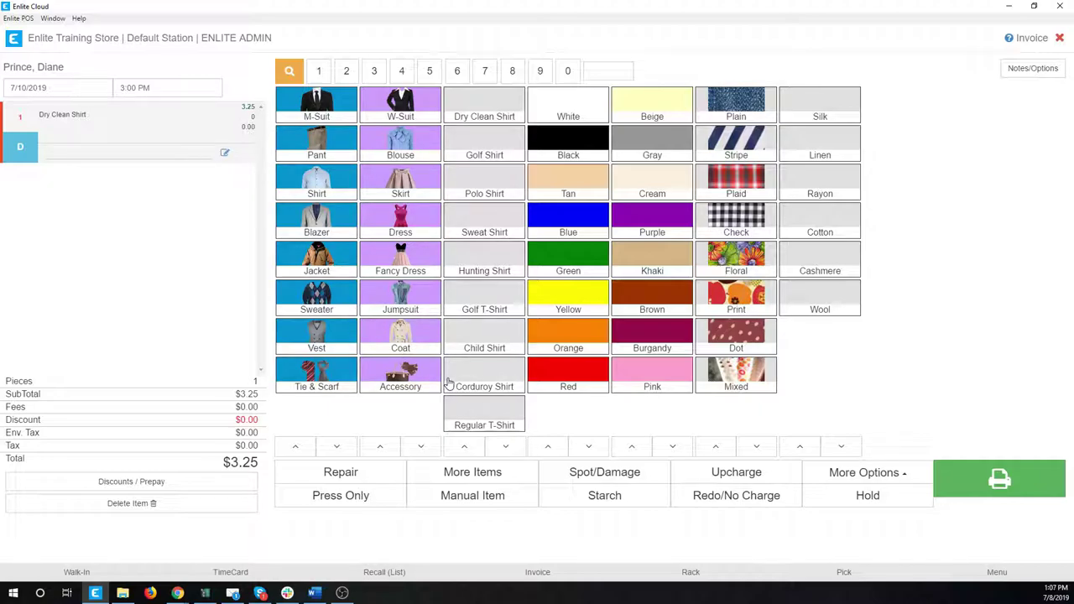
pyautogui.click(490, 103)
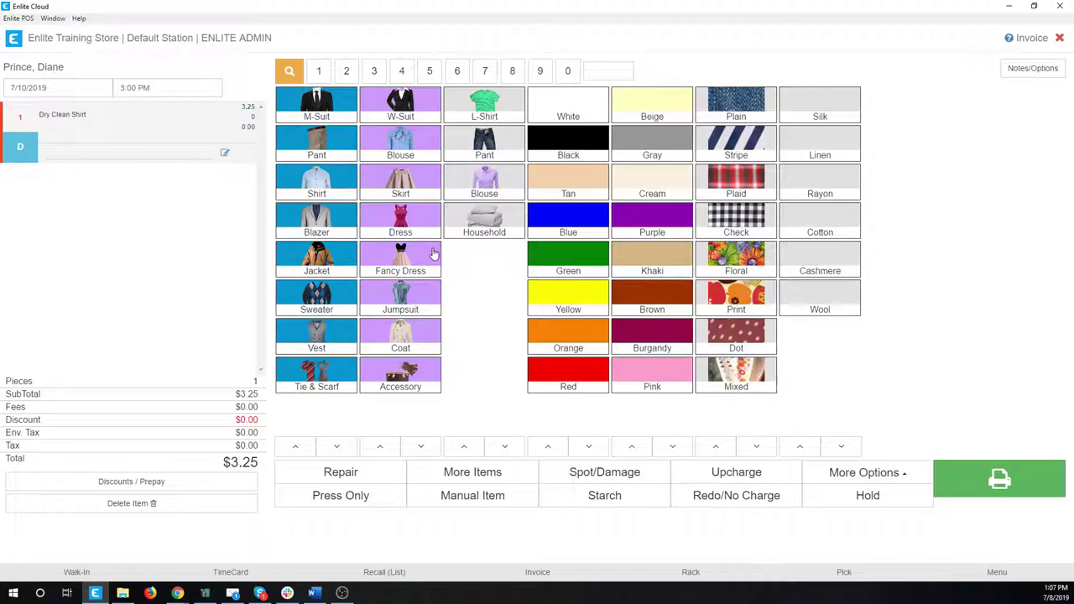
pyautogui.click(468, 475)
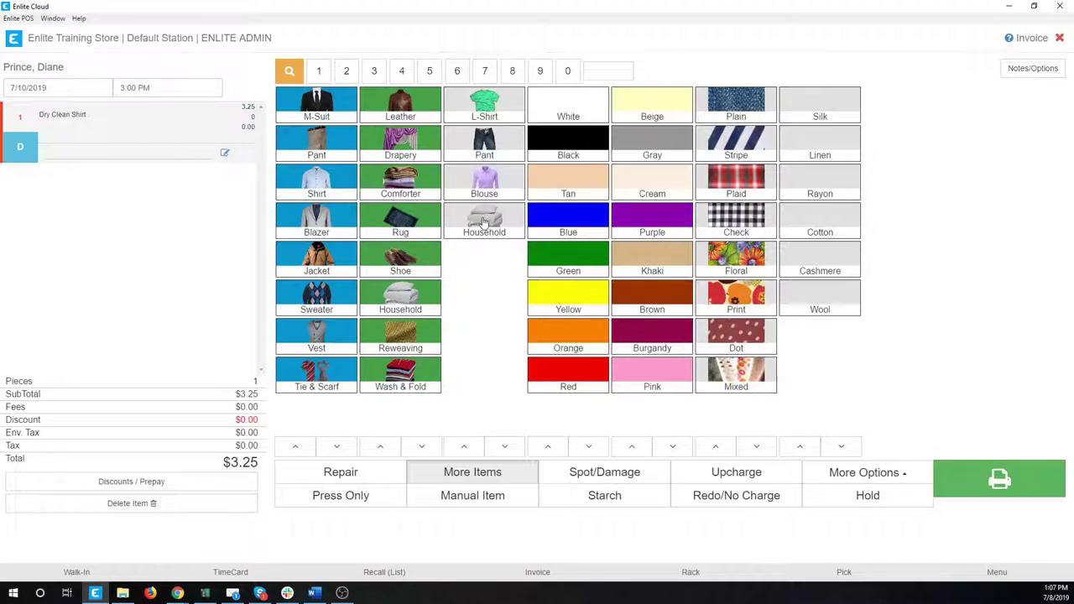
pyautogui.click(401, 375)
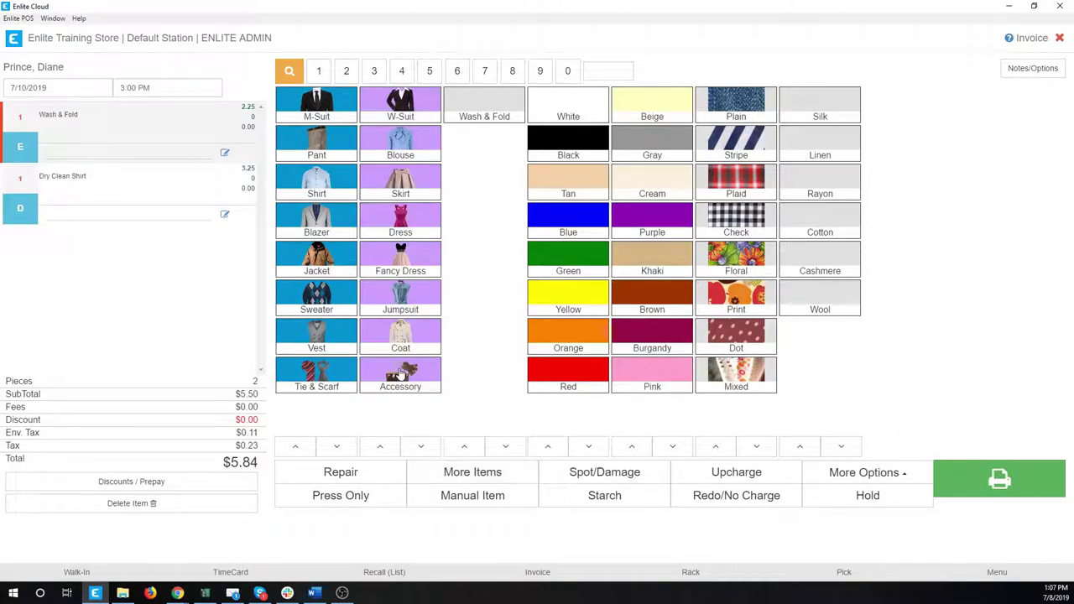
pyautogui.click(474, 101)
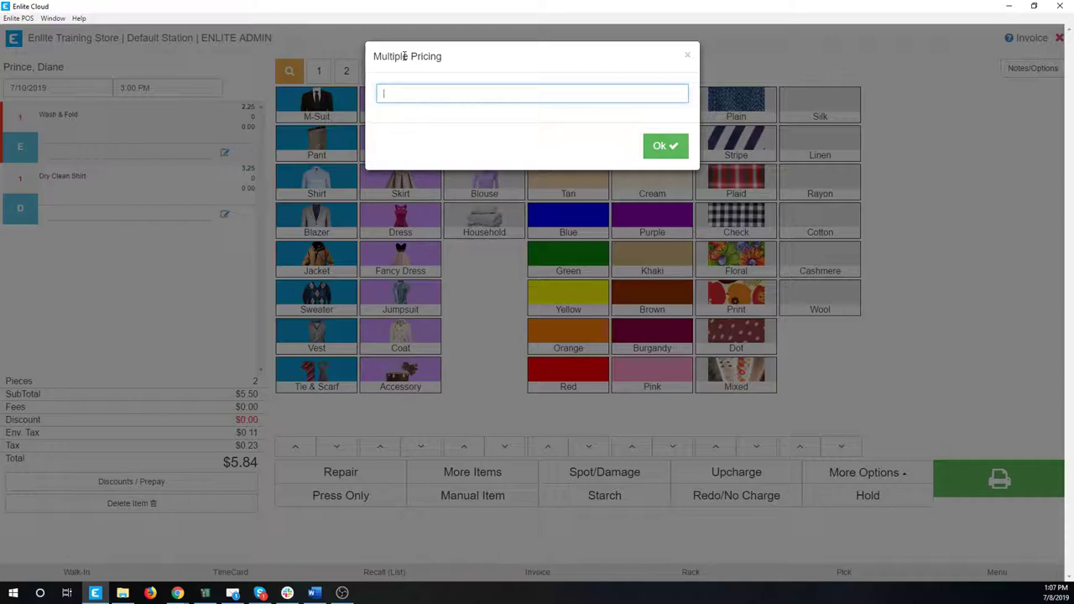
pyautogui.write('30')
pyautogui.click(661, 146)
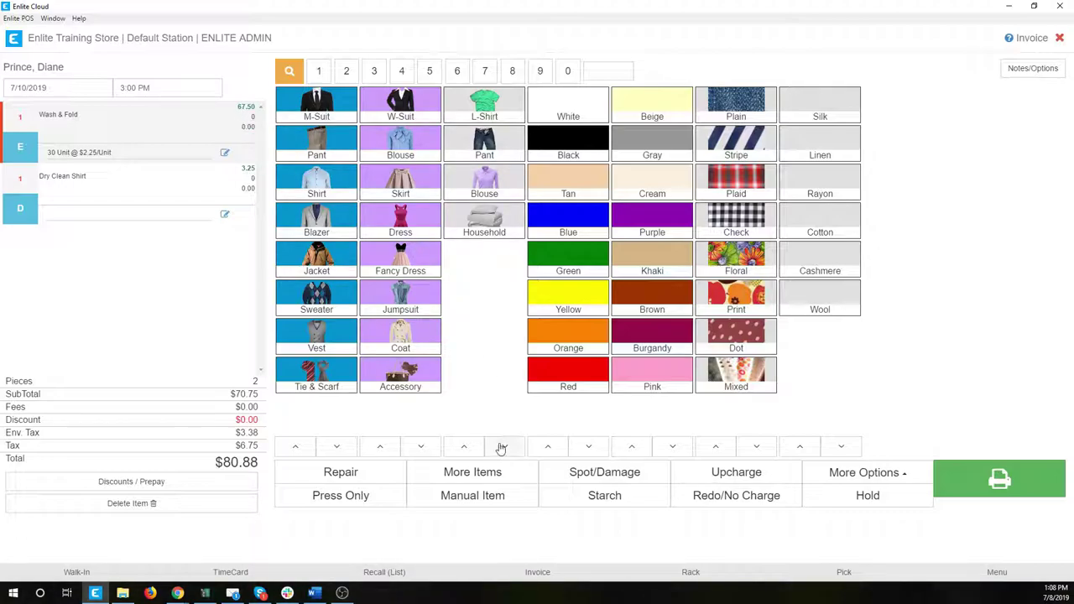
# Step: Add a Leather Jacket item to the invoice and set its new total price to 120
pyautogui.click(478, 484)
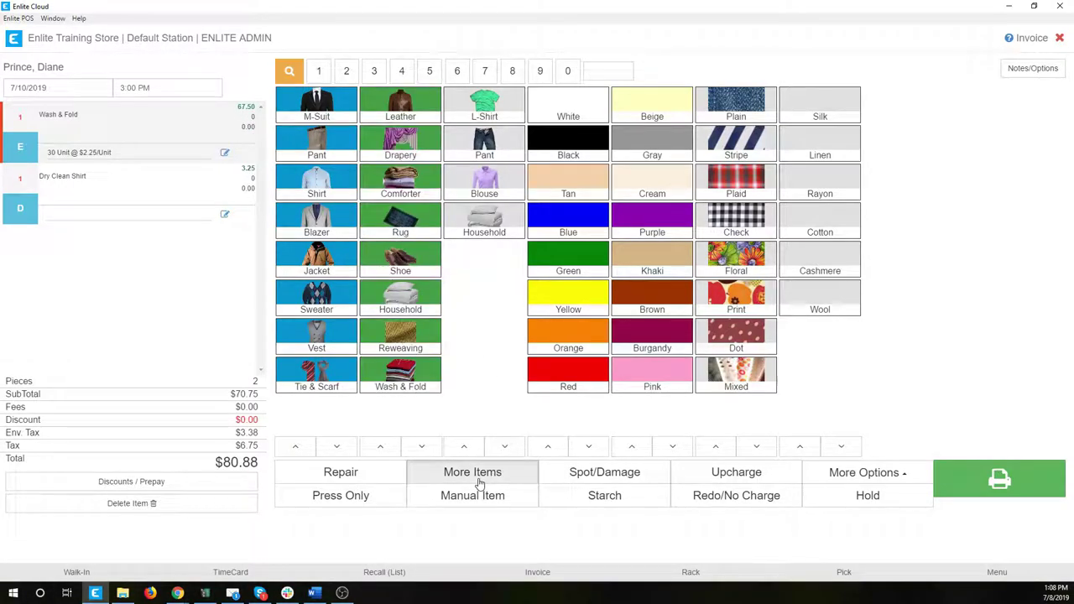
pyautogui.click(396, 103)
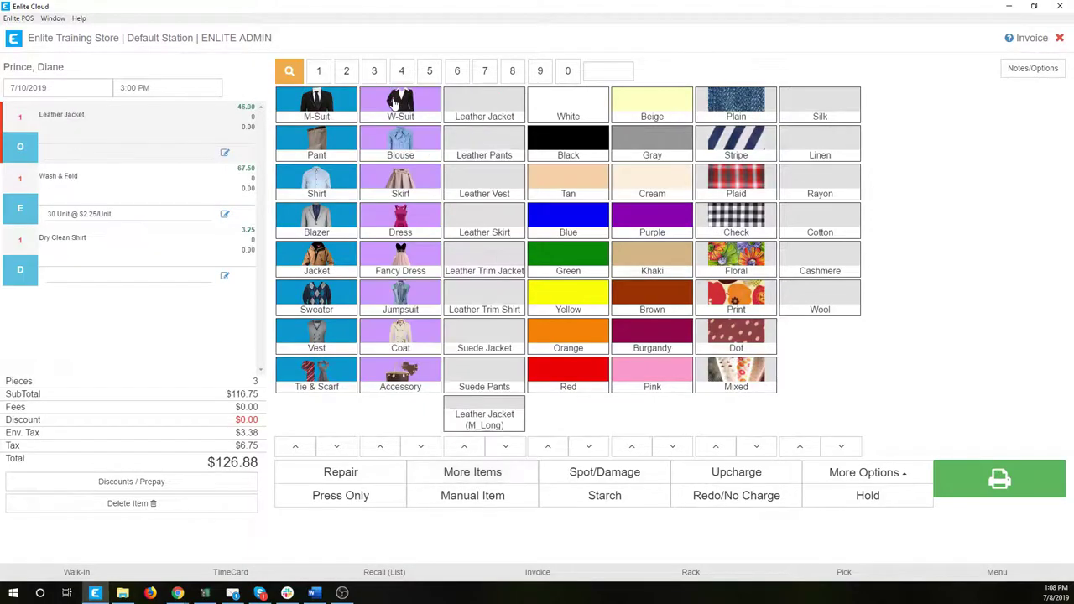
pyautogui.click(480, 109)
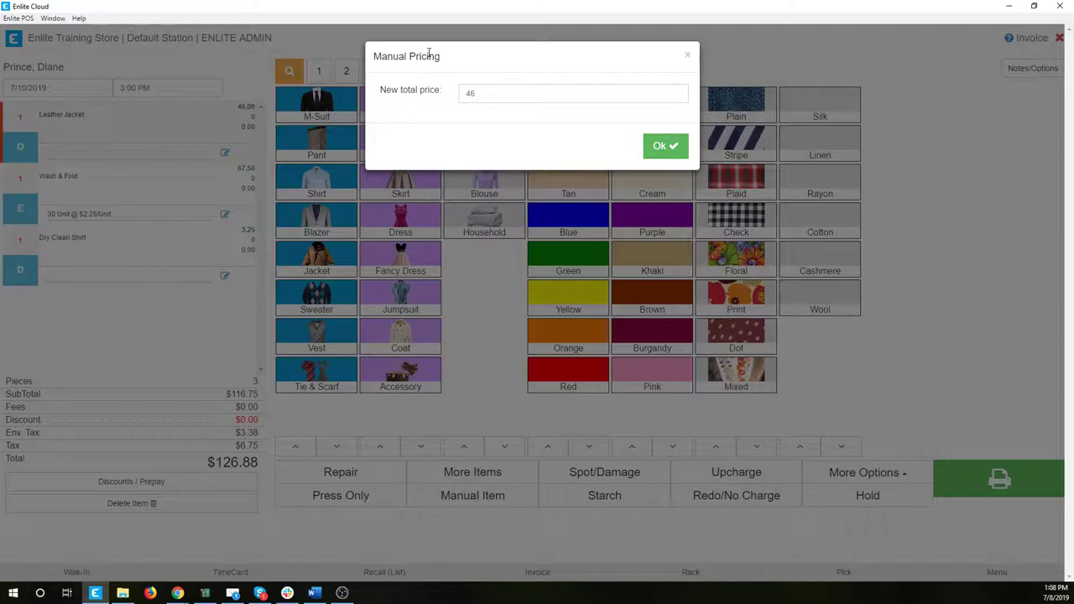
pyautogui.click(465, 98)
pyautogui.moveTo(500, 95); pyautogui.dragTo(463, 94)
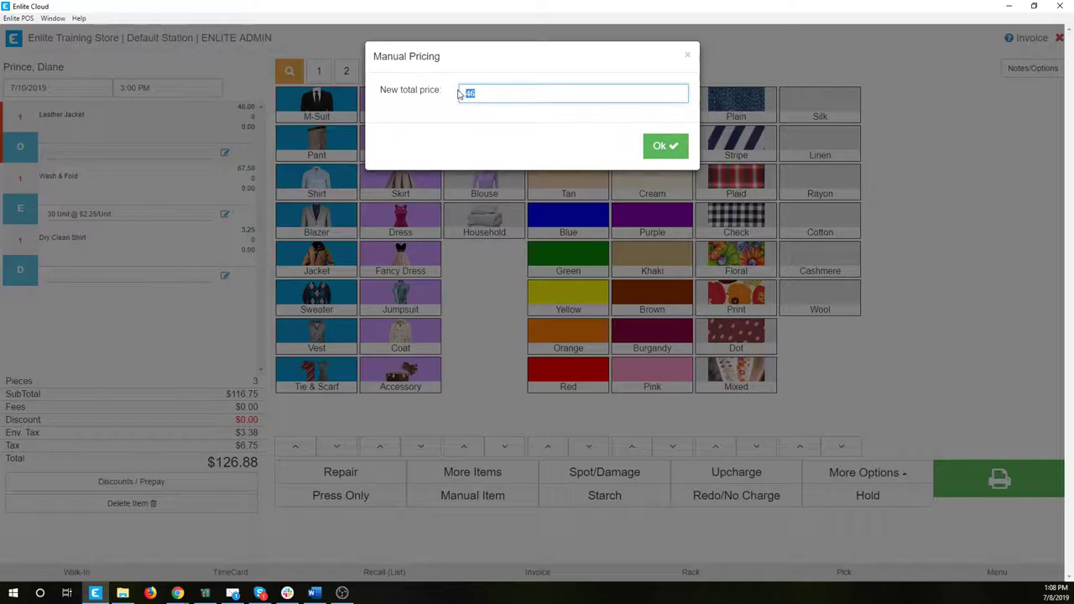
pyautogui.write('120')
pyautogui.click(659, 147)
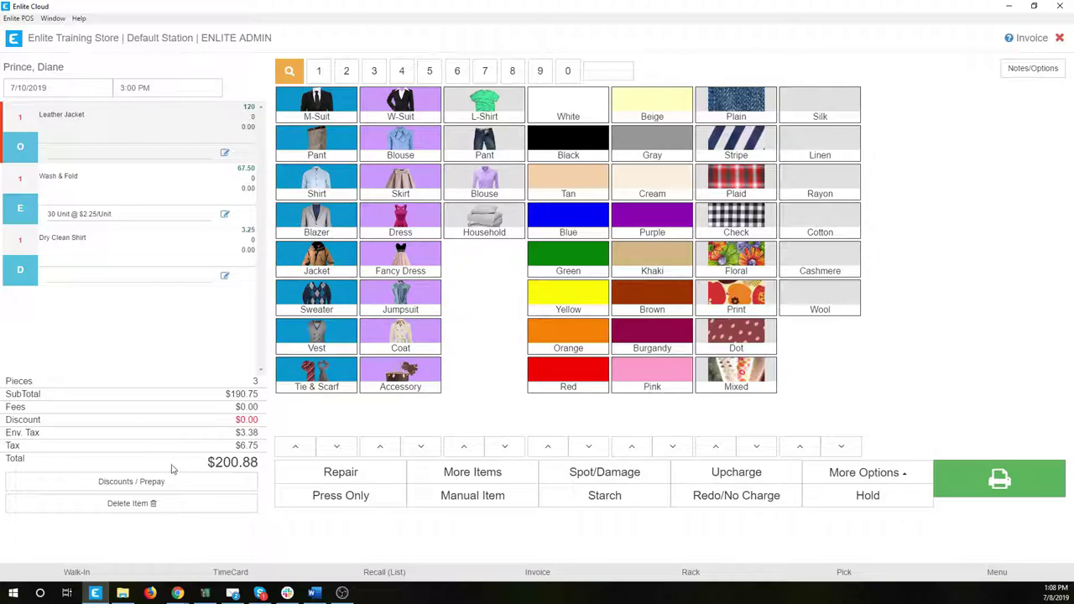
# Step: Delete all the items from the invoice and add a Dress - Plain item
pyautogui.click(103, 263)
pyautogui.click(117, 505)
pyautogui.click(118, 505)
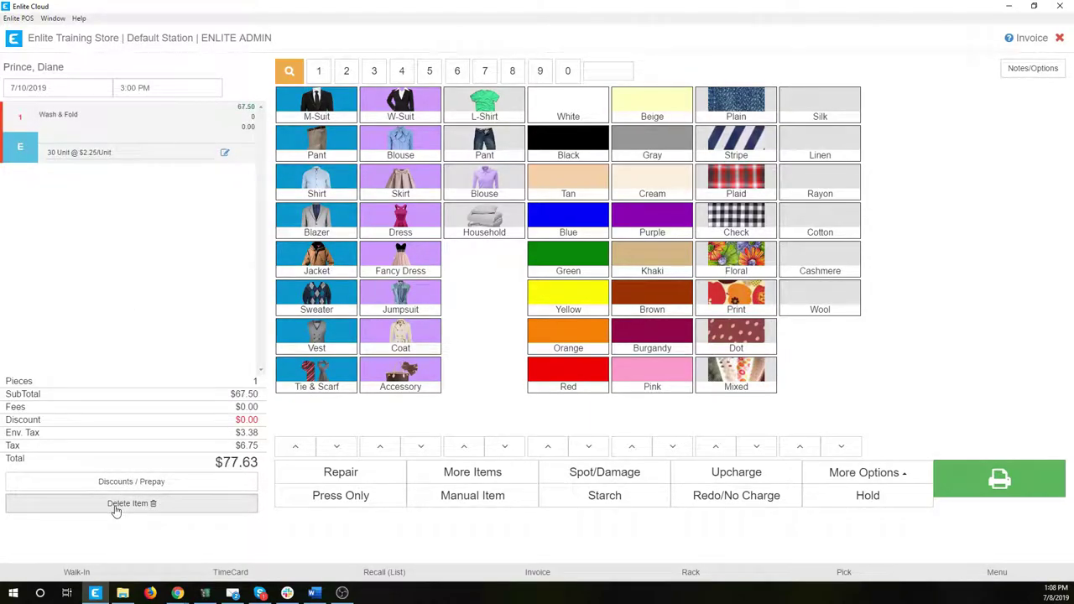
pyautogui.click(117, 505)
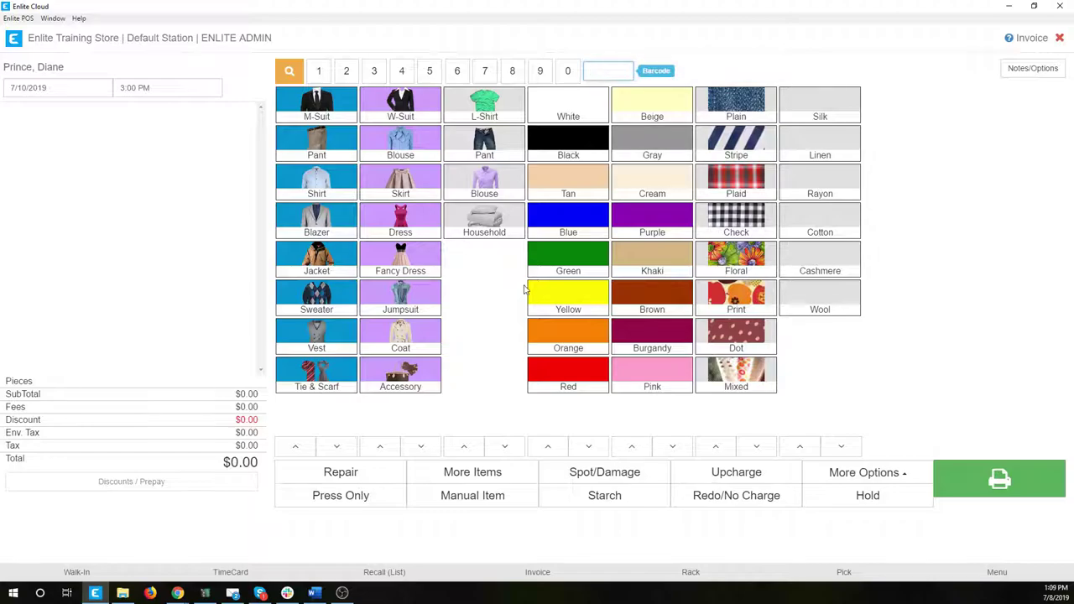
pyautogui.click(401, 220)
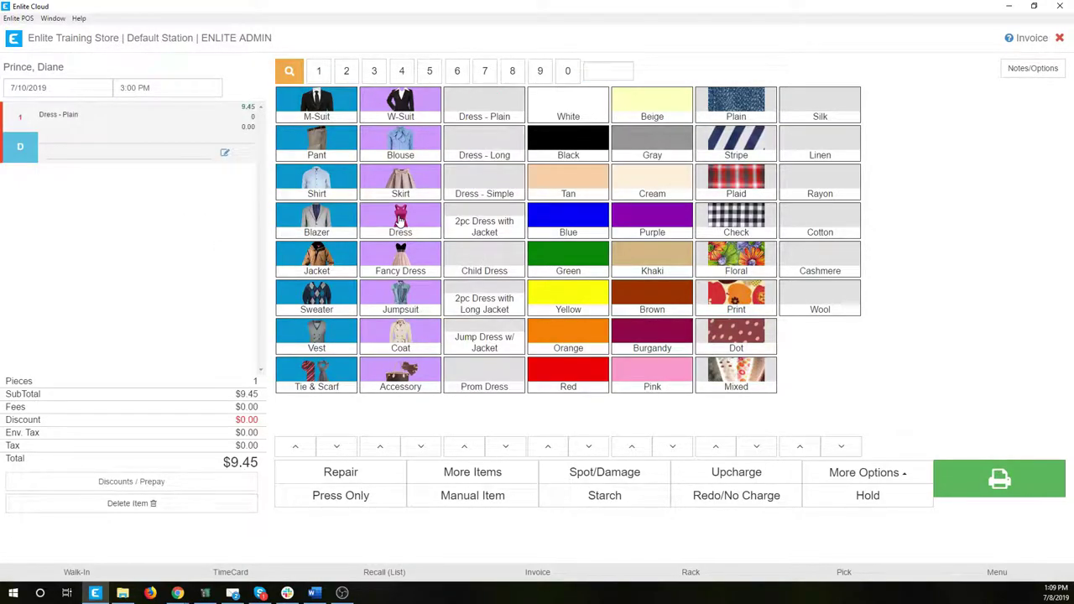
pyautogui.click(466, 100)
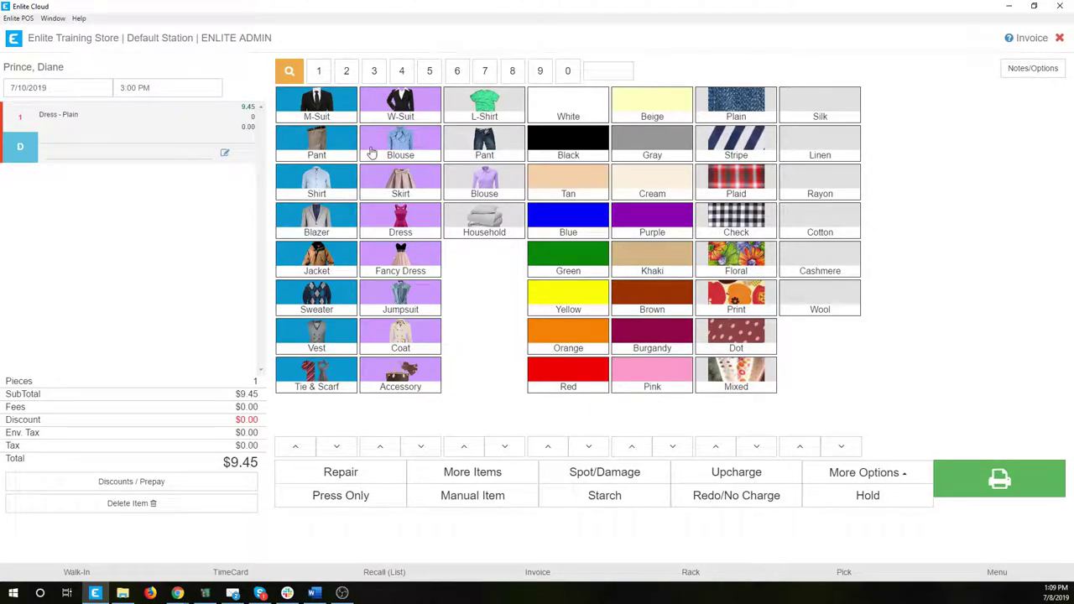
# Step: Set the invoice's due date to 7/11/2019 and its due time to 5:00 PM
pyautogui.click(55, 89)
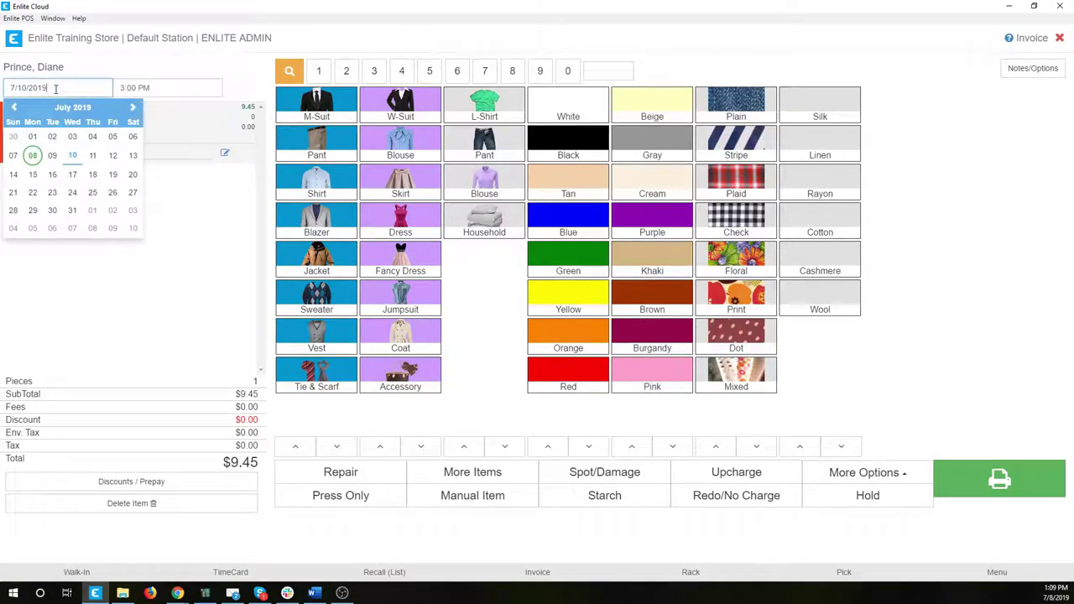
pyautogui.click(94, 155)
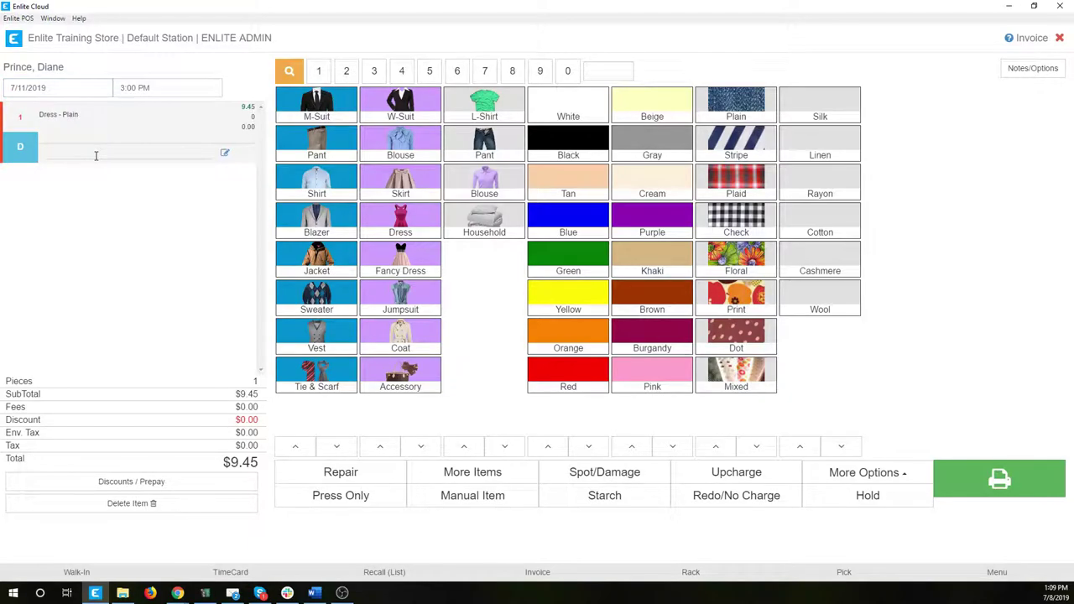
pyautogui.click(134, 88)
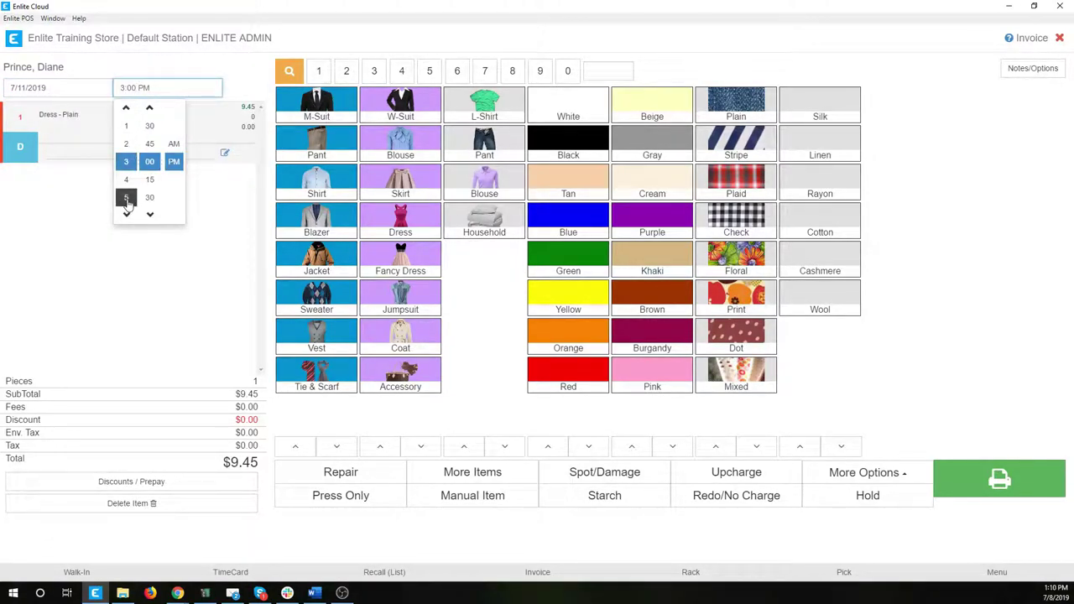
pyautogui.click(128, 198)
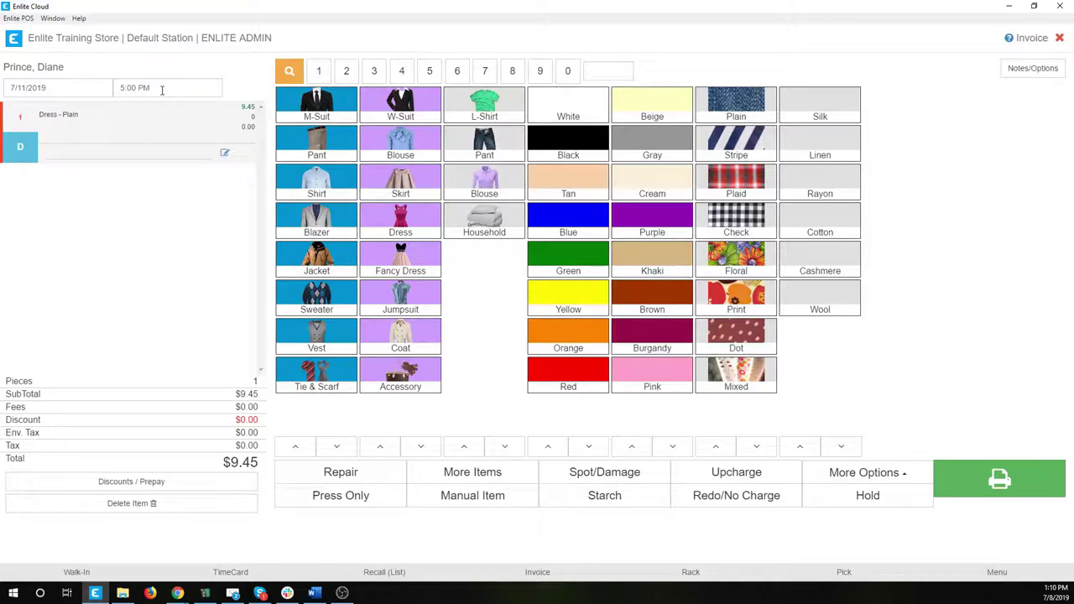
pyautogui.click(64, 87)
pyautogui.click(241, 63)
pyautogui.click(1007, 477)
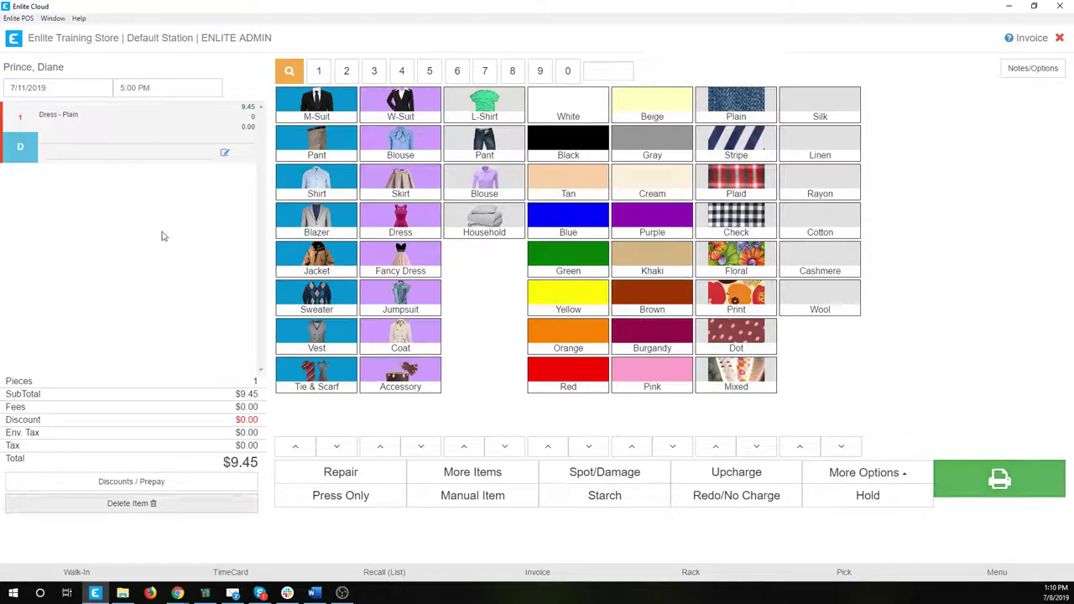
# Step: Add a Laundry Shirt-Hang item and a Jacket Sleeve Hem repair that does not include cleaning or press only
pyautogui.click(483, 105)
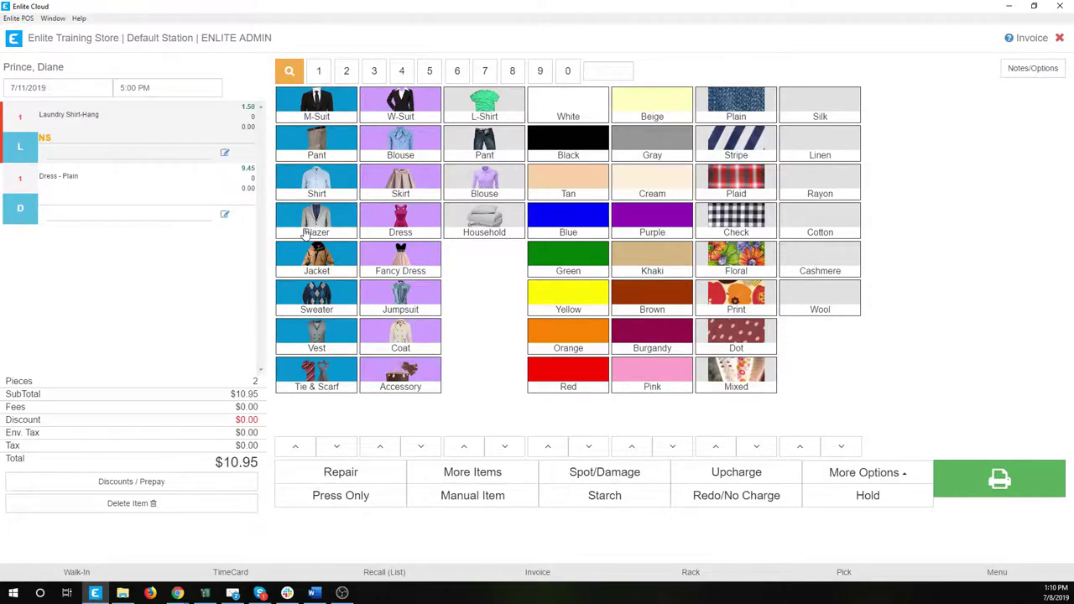
pyautogui.click(315, 257)
pyautogui.click(332, 472)
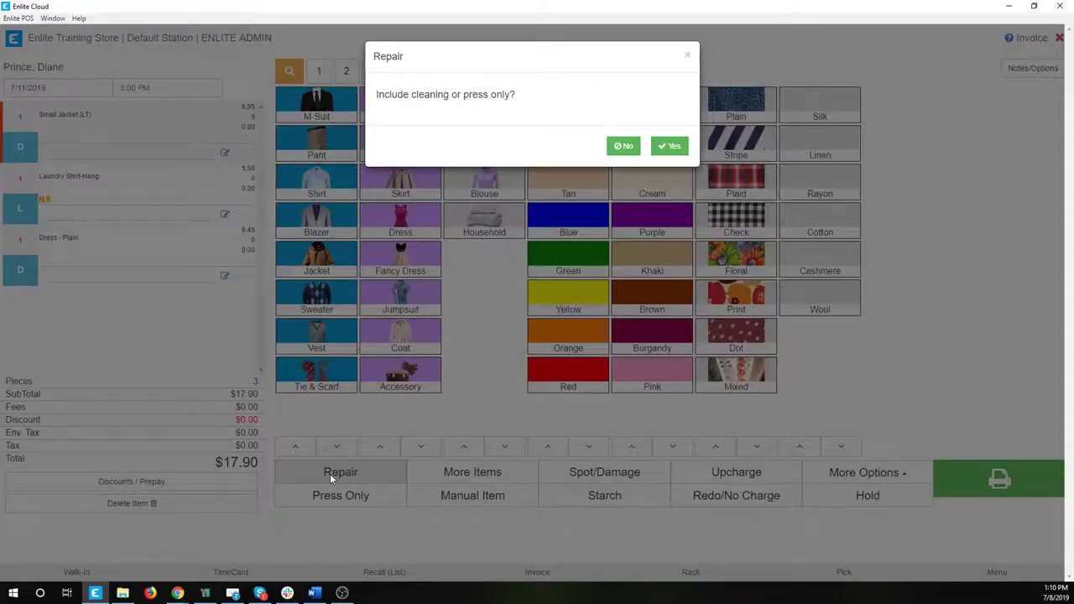
pyautogui.click(625, 148)
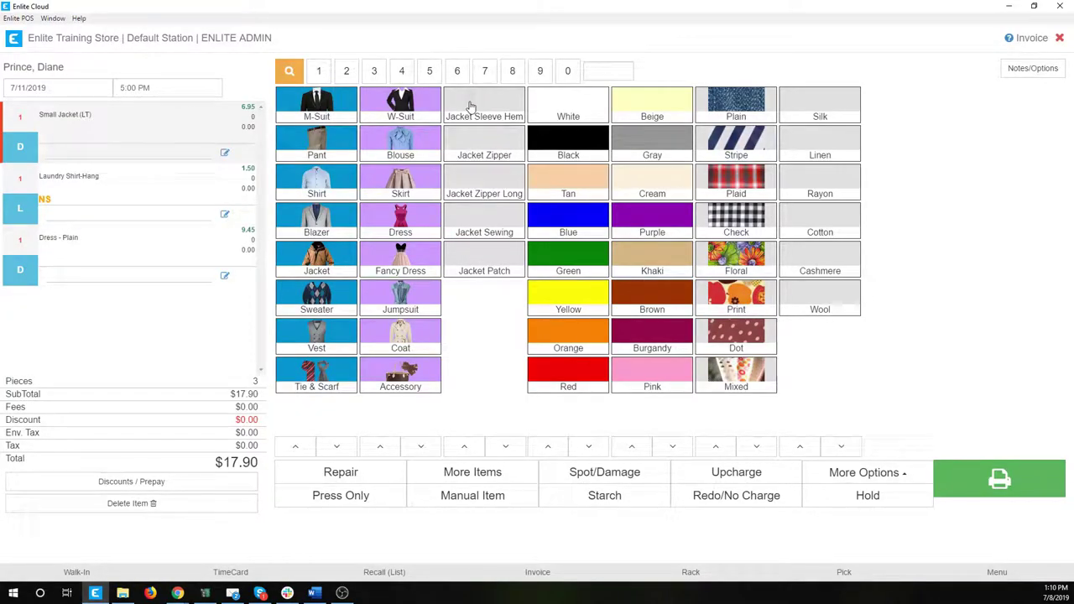
pyautogui.click(471, 108)
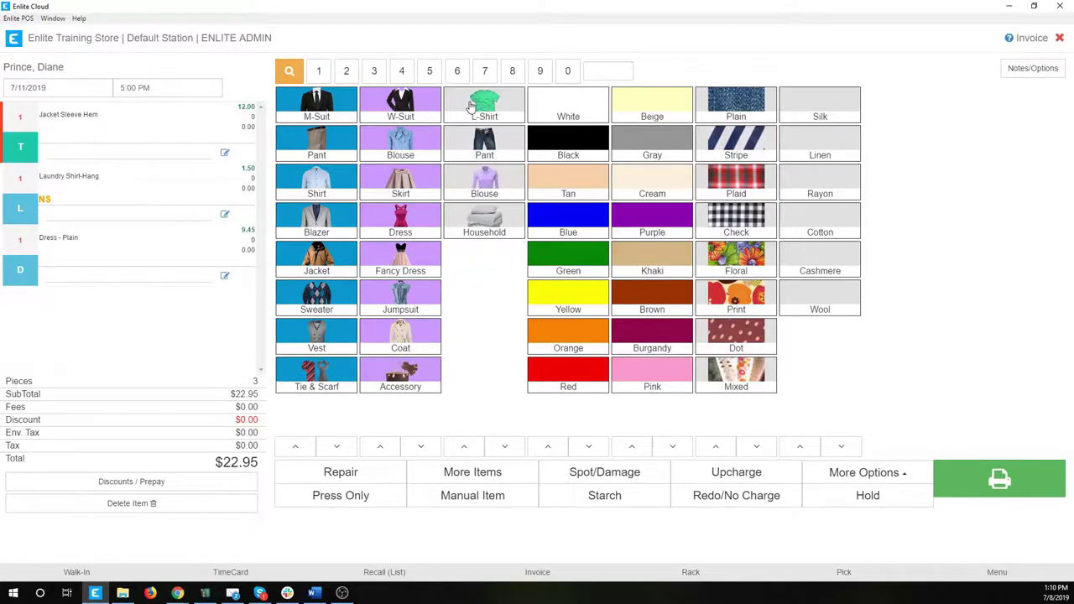
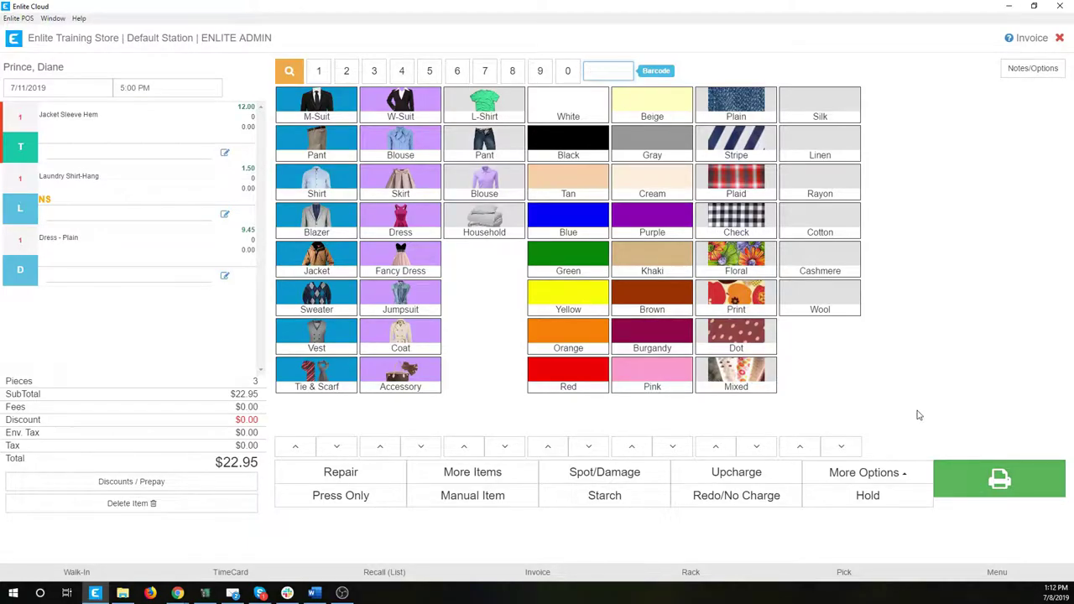
# Step: Finish the invoice by saving and printing the customer's ticket
pyautogui.click(882, 478)
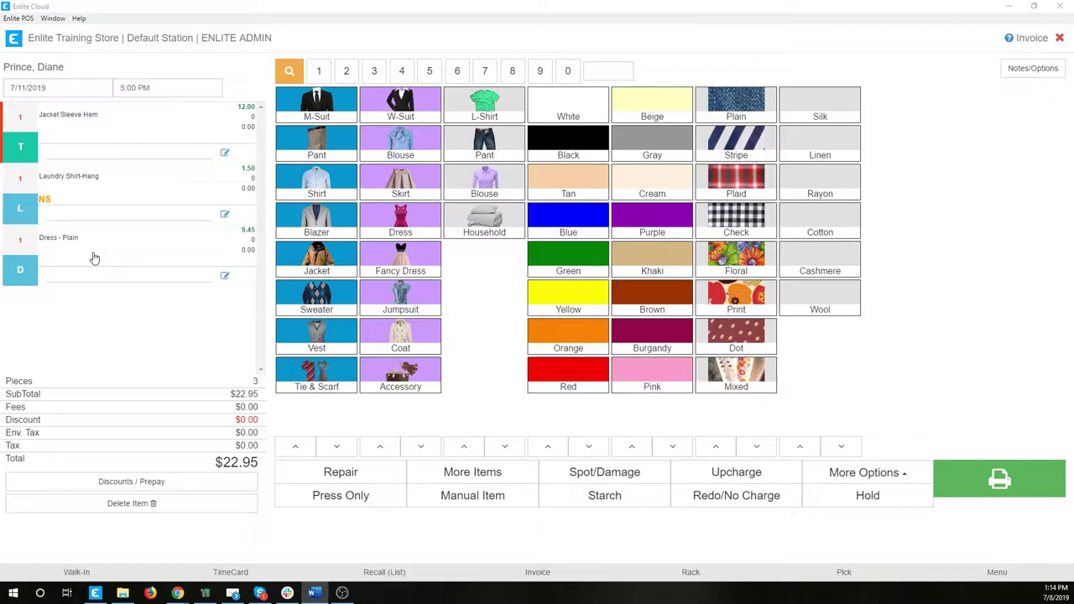
pyautogui.click(987, 485)
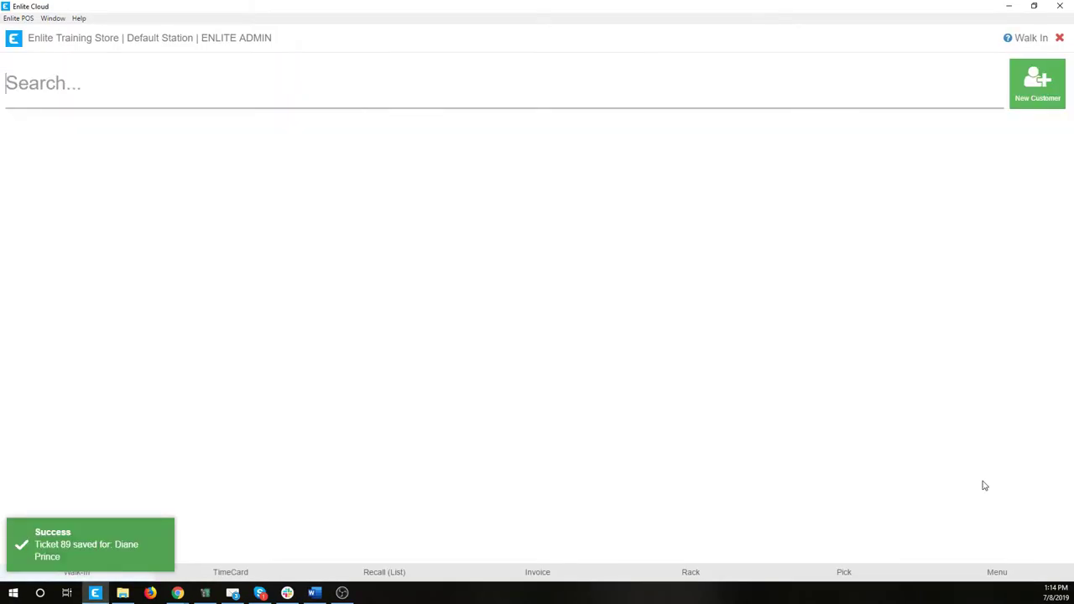